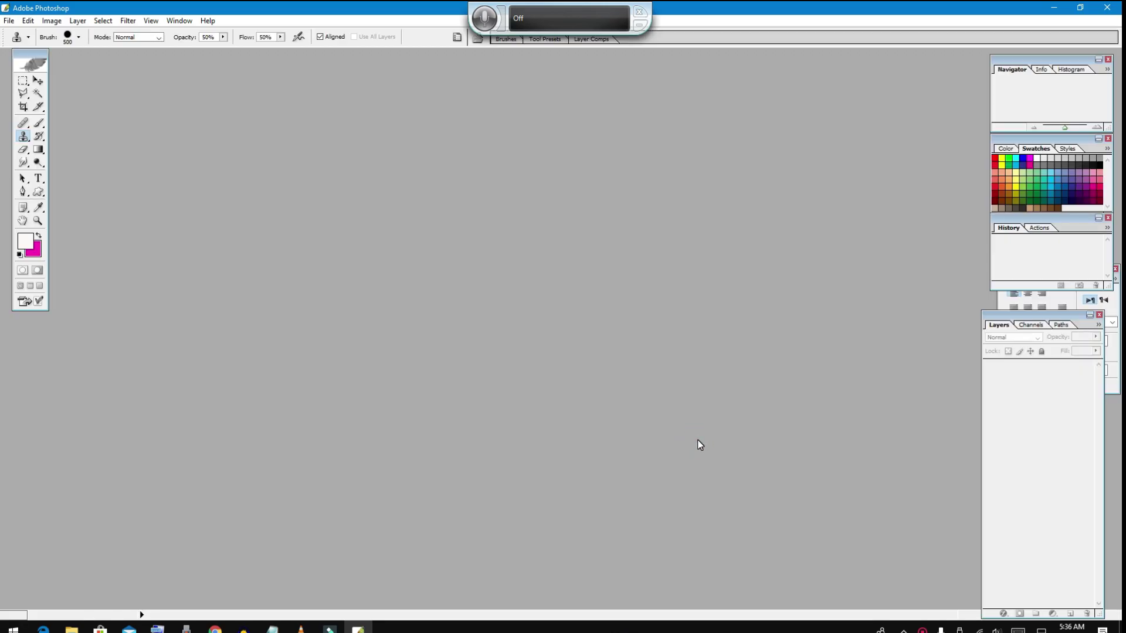
Open the image tik from the Desktop folder.
{"action": "key", "text": "ctrl+o"}
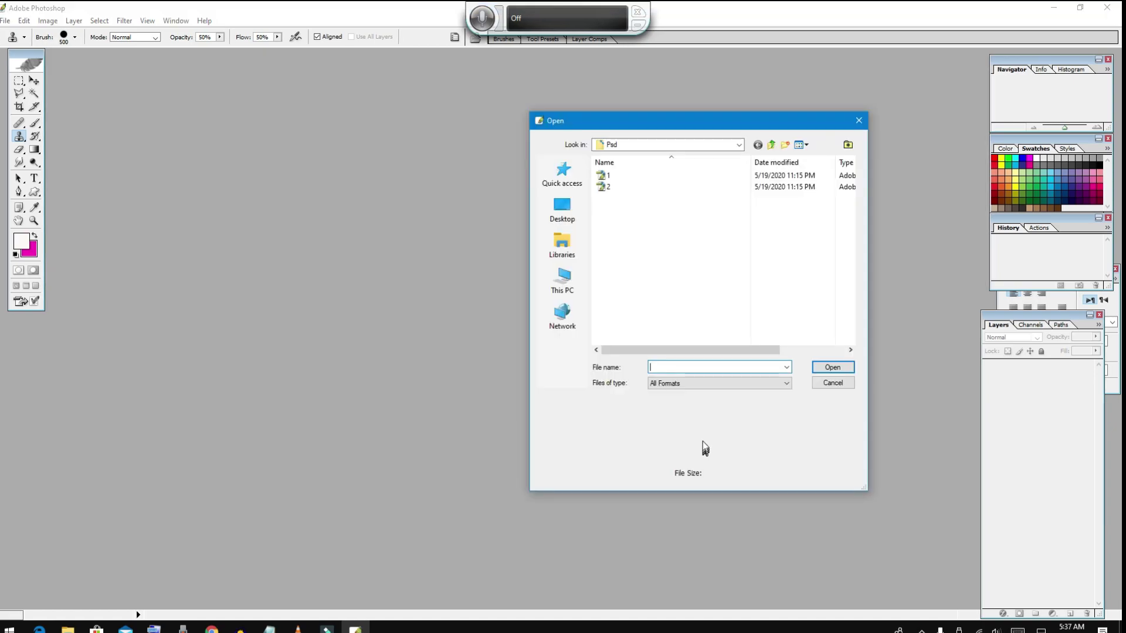
{"action": "left_click", "coordinate": [833, 383]}
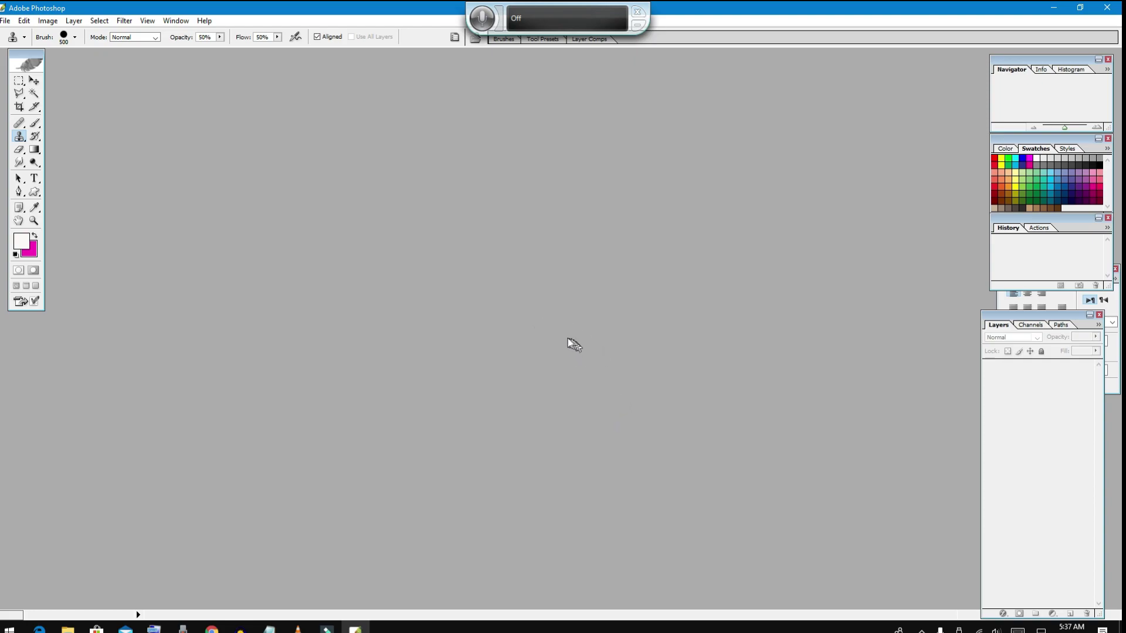
{"action": "double_click", "coordinate": [582, 364]}
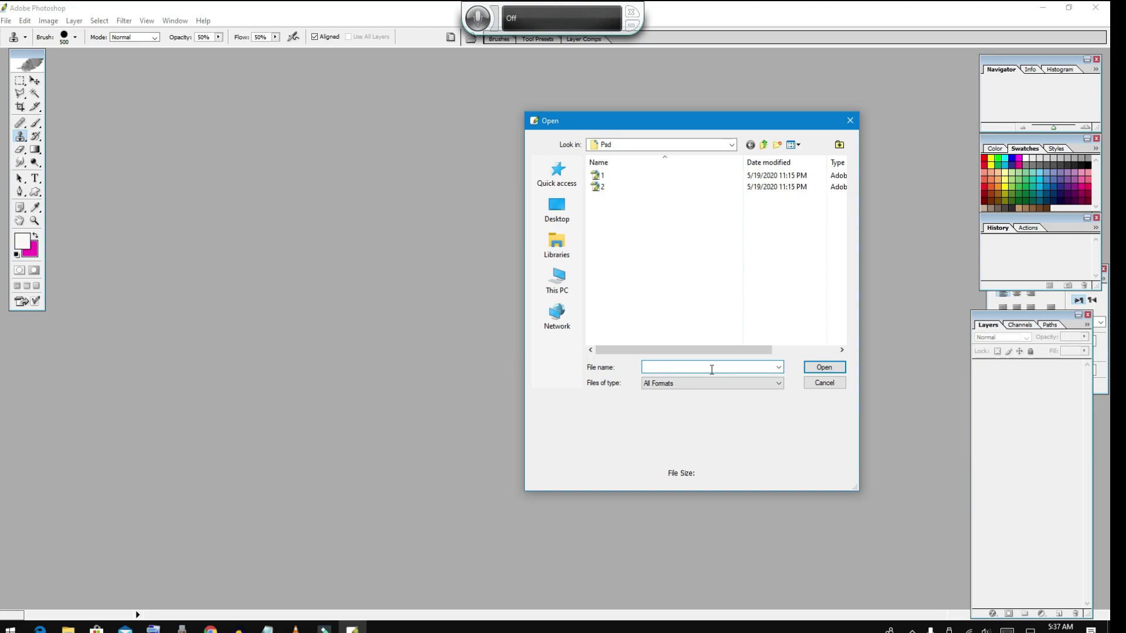
{"action": "left_click", "coordinate": [560, 217]}
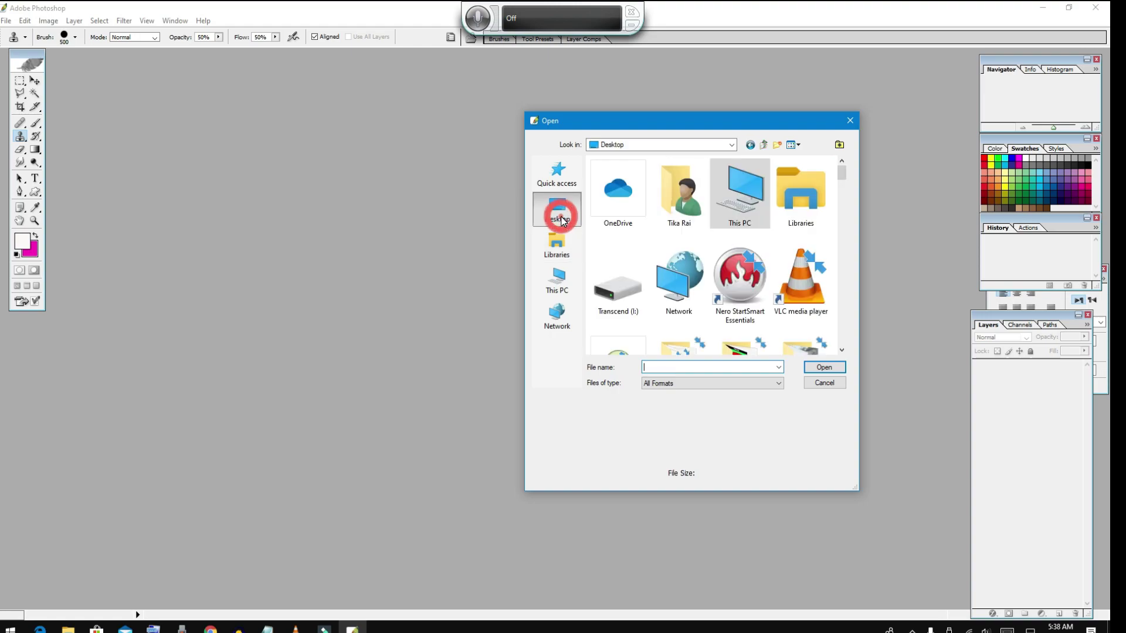
{"action": "left_click", "coordinate": [674, 216]}
{"action": "key", "text": "t"}
{"action": "key", "text": "t"}
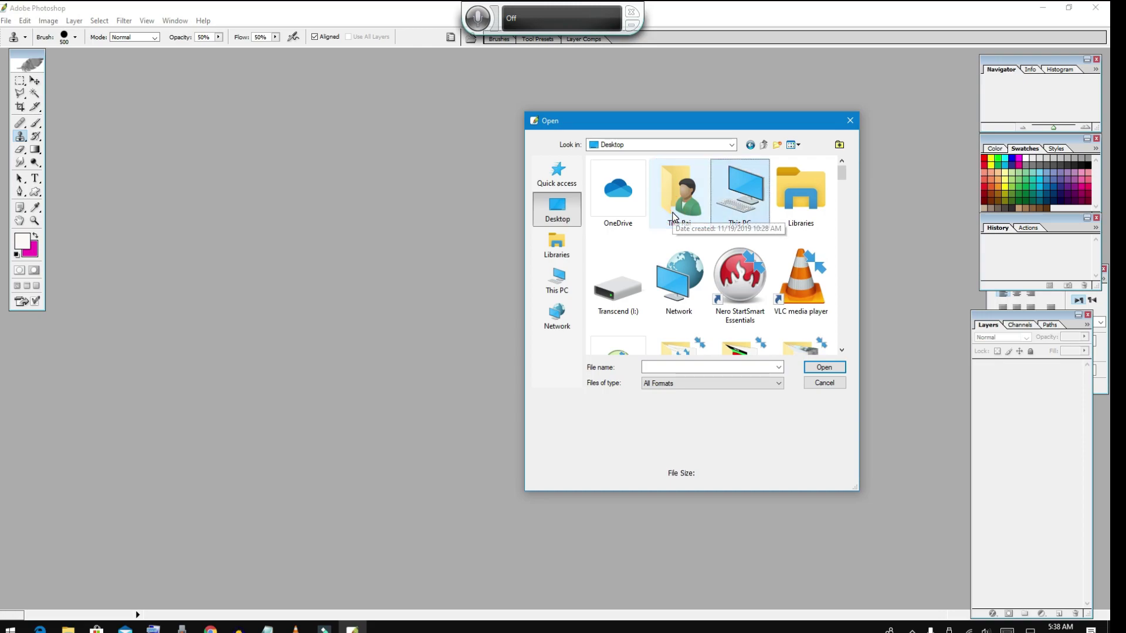
{"action": "key", "text": "t"}
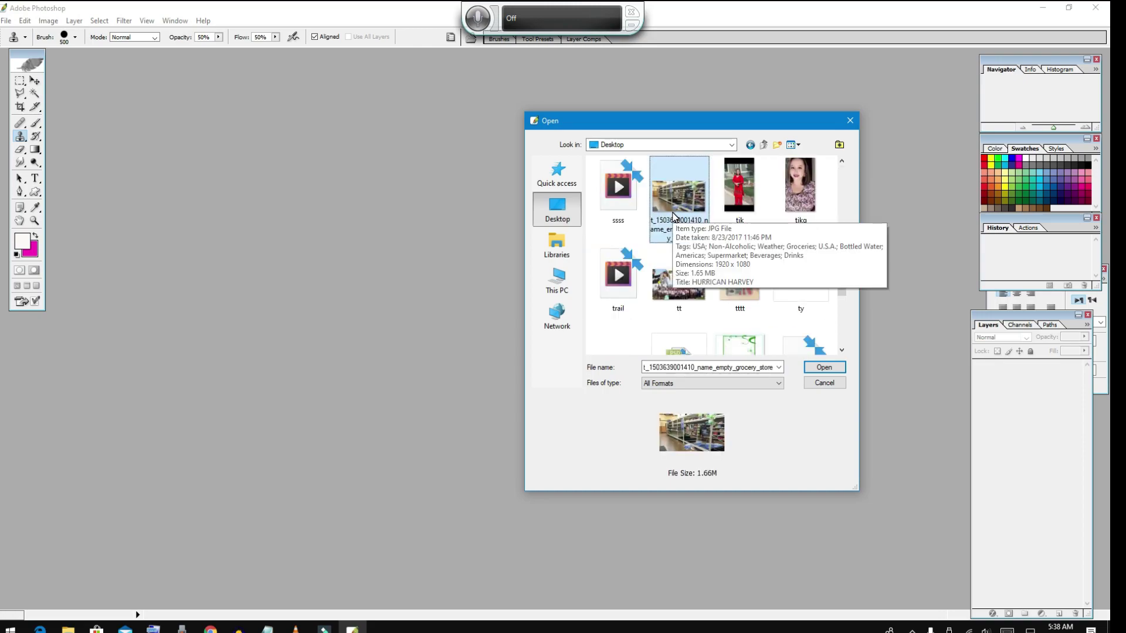
{"action": "left_click", "coordinate": [736, 202]}
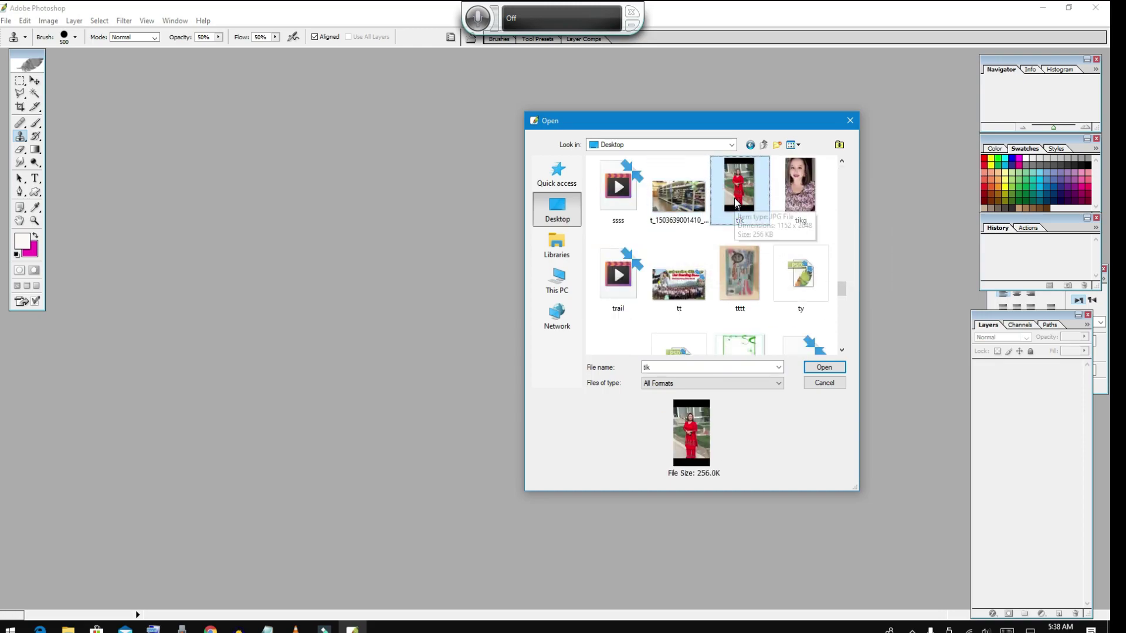
{"action": "left_click", "coordinate": [836, 372]}
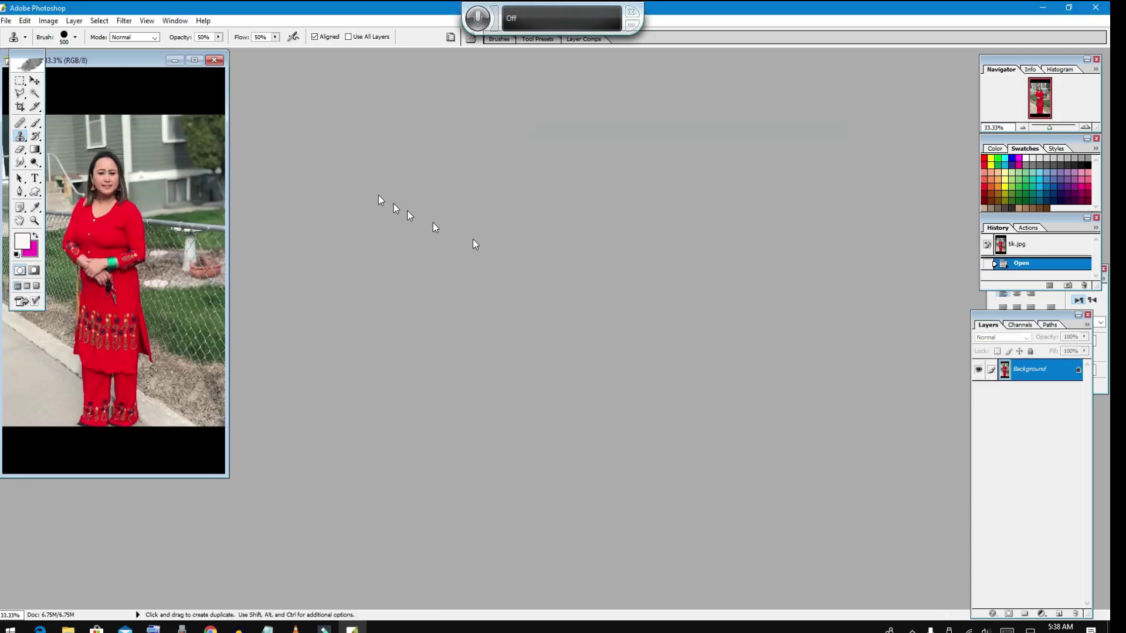
Outline the woman in red from head to feet with the Polygonal Lasso to select her from the background.
{"action": "left_click_drag", "start_coordinate": [108, 61], "coordinate": [620, 98]}
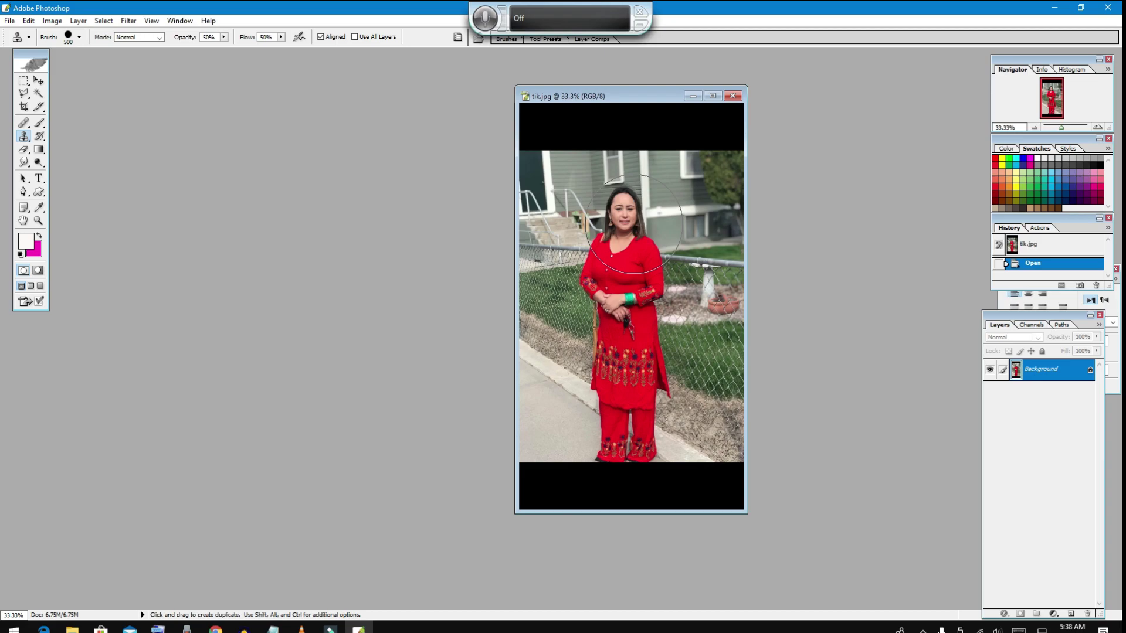
{"action": "key", "text": "f"}
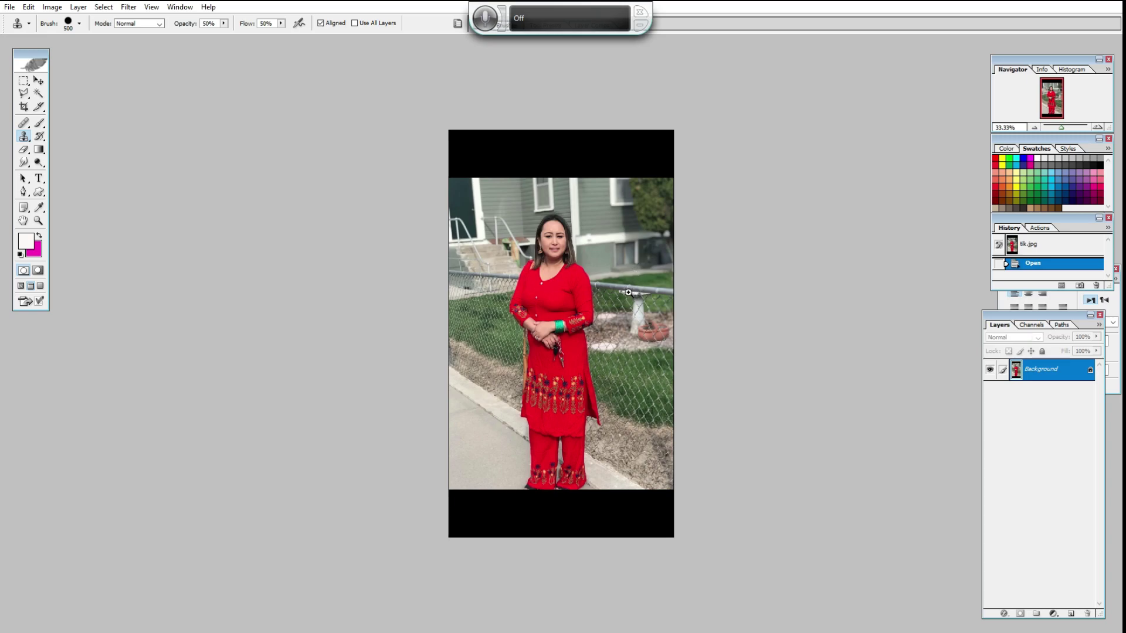
{"action": "scroll", "coordinate": [628, 292], "scroll_direction": "up", "scroll_amount": 2}
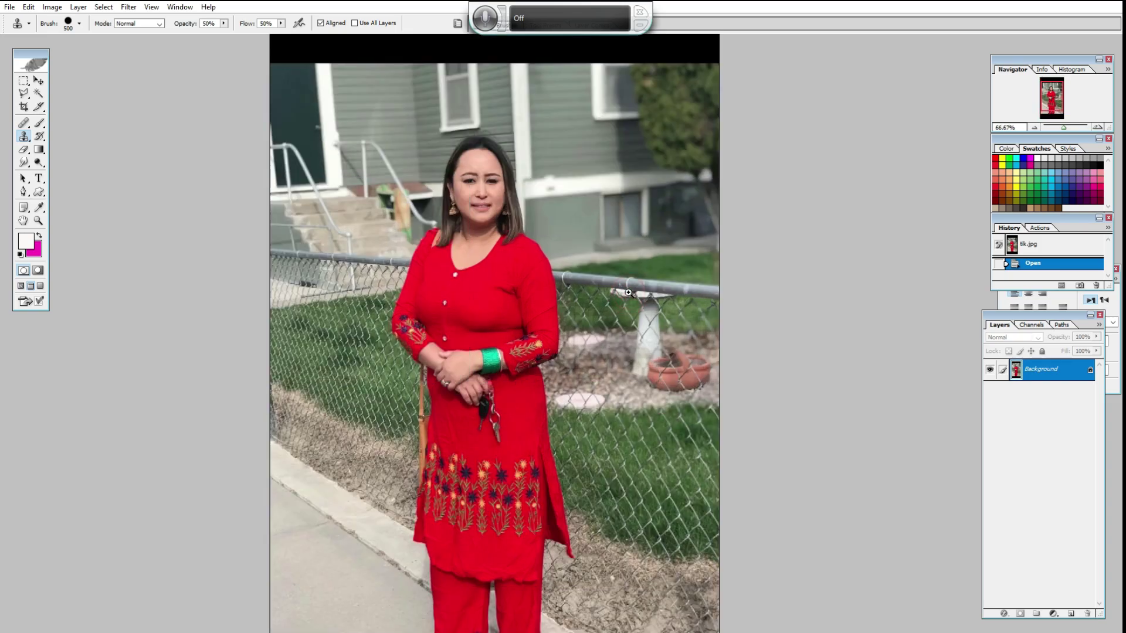
{"action": "scroll", "coordinate": [628, 292], "scroll_direction": "up", "scroll_amount": 1}
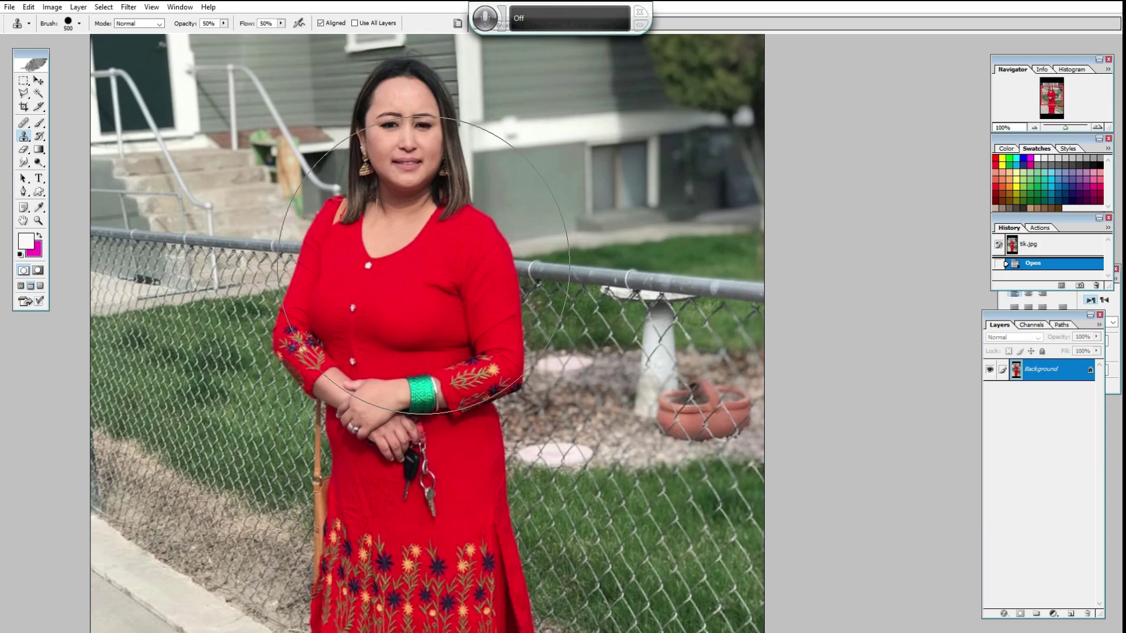
{"action": "left_click_drag", "start_coordinate": [424, 264], "coordinate": [580, 333]}
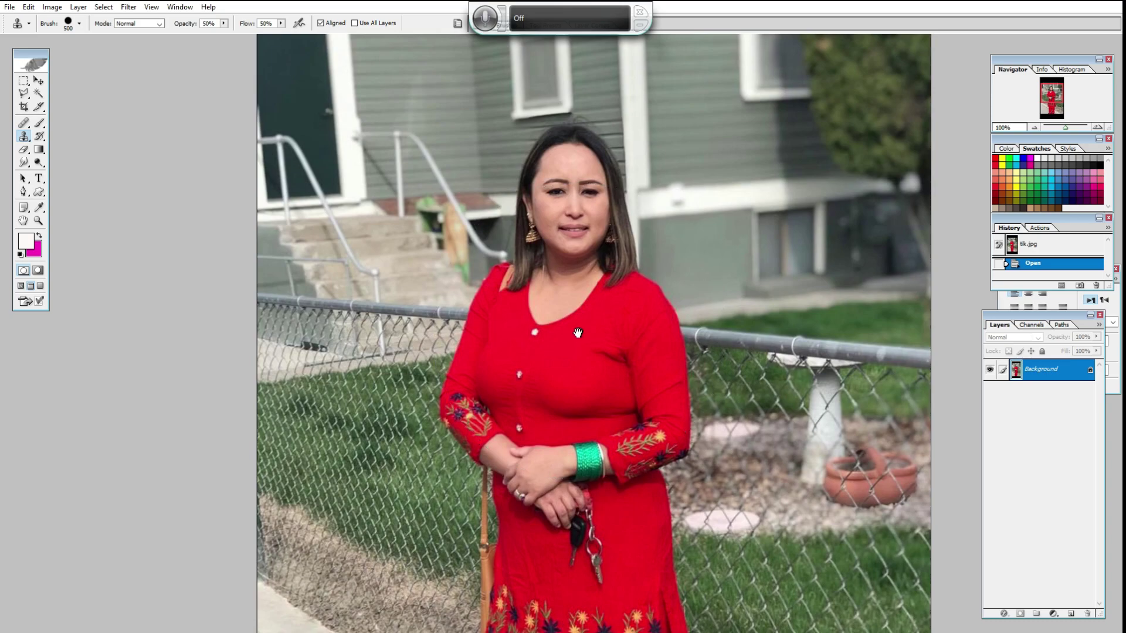
{"action": "mouse_move", "coordinate": [556, 332]}
{"action": "left_mouse_down"}
{"action": "mouse_move", "coordinate": [727, 331]}
{"action": "mouse_move", "coordinate": [503, 332]}
{"action": "mouse_move", "coordinate": [465, 352]}
{"action": "mouse_move", "coordinate": [463, 393]}
{"action": "mouse_move", "coordinate": [439, 392]}
{"action": "mouse_move", "coordinate": [550, 351]}
{"action": "mouse_move", "coordinate": [561, 381]}
{"action": "mouse_move", "coordinate": [547, 358]}
{"action": "mouse_move", "coordinate": [502, 347]}
{"action": "left_mouse_up"}
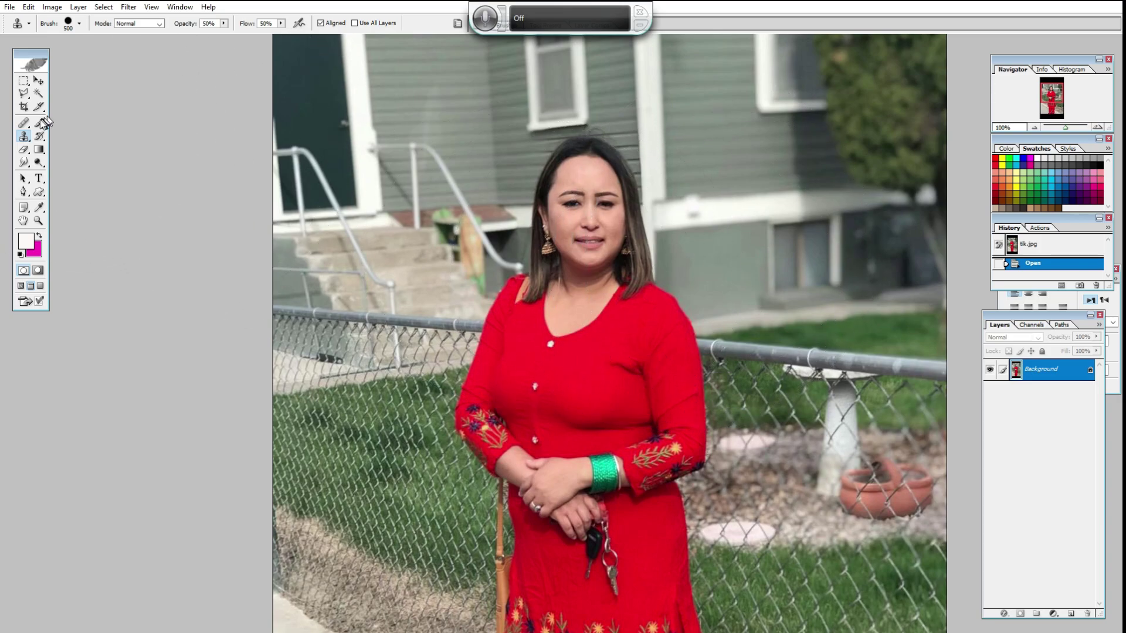
{"action": "left_click", "coordinate": [25, 94]}
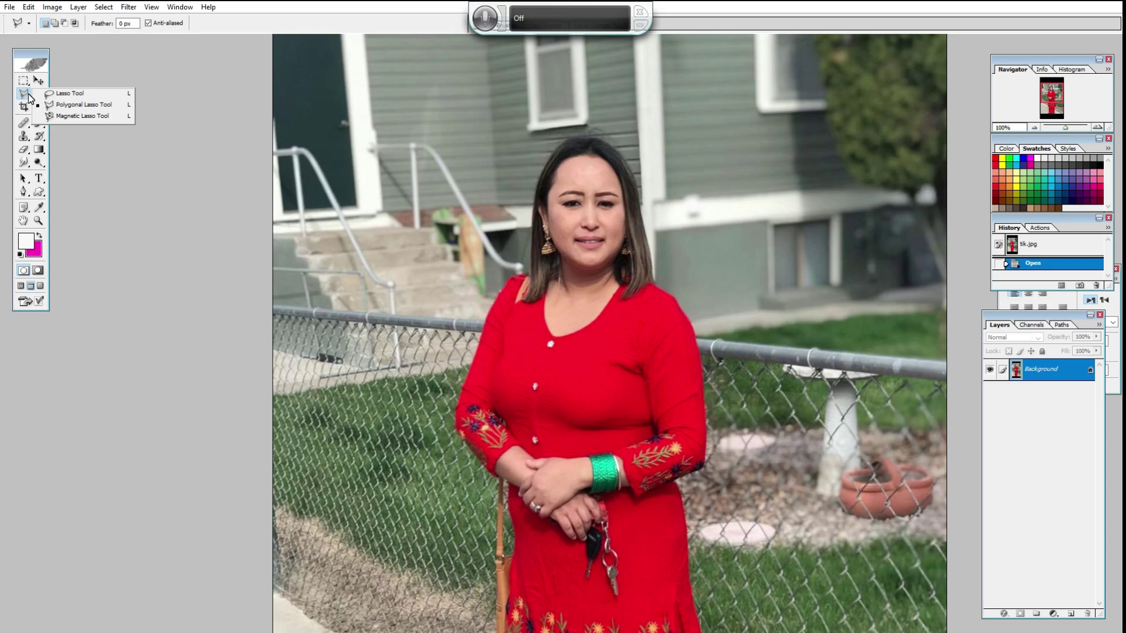
{"action": "left_click", "coordinate": [65, 105]}
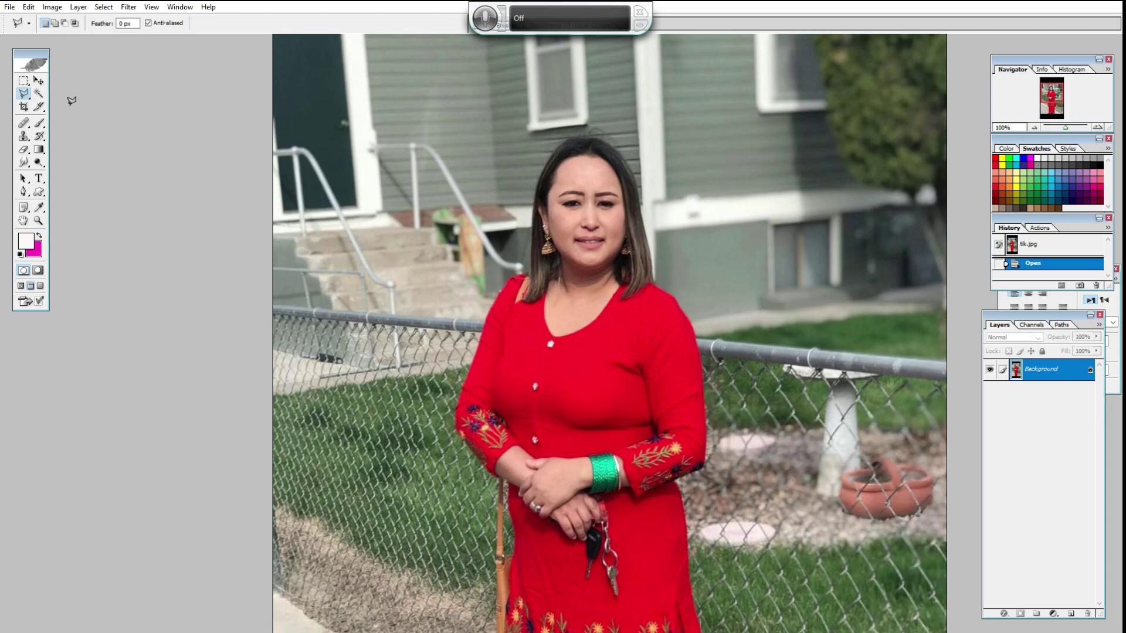
{"action": "left_click", "coordinate": [30, 99]}
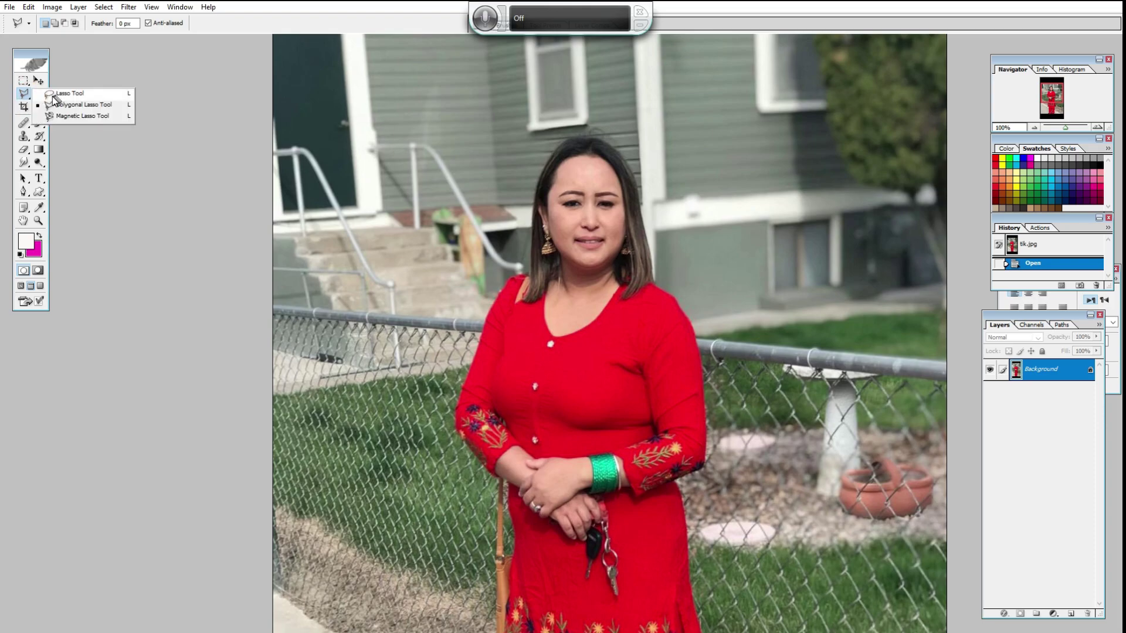
{"action": "left_click", "coordinate": [87, 104]}
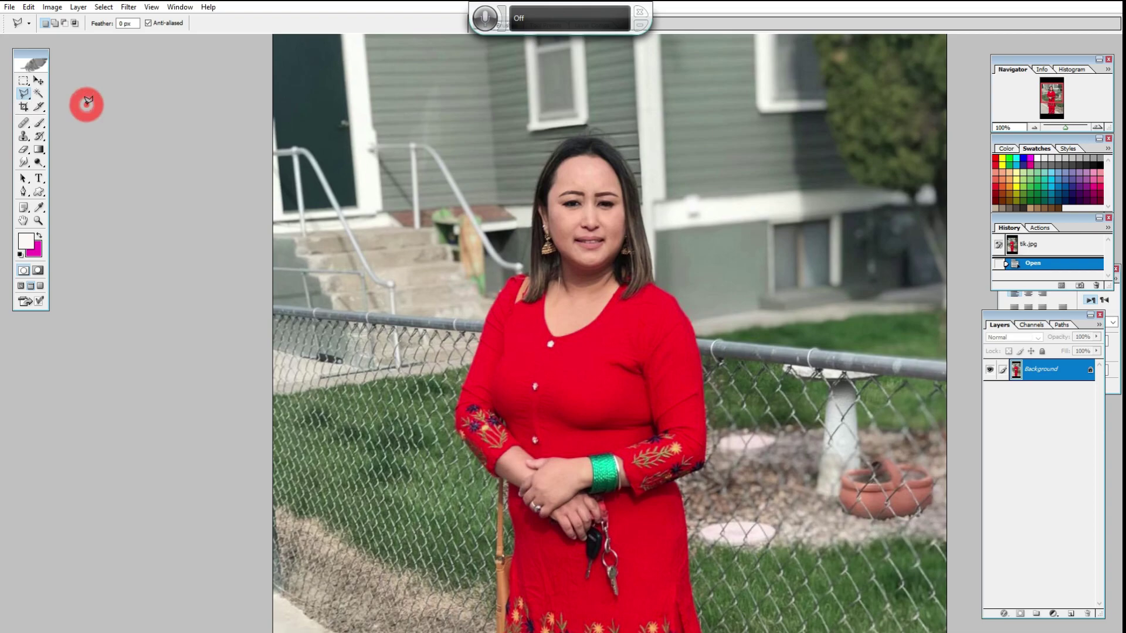
{"action": "left_click", "coordinate": [630, 163]}
{"action": "left_click", "coordinate": [644, 210]}
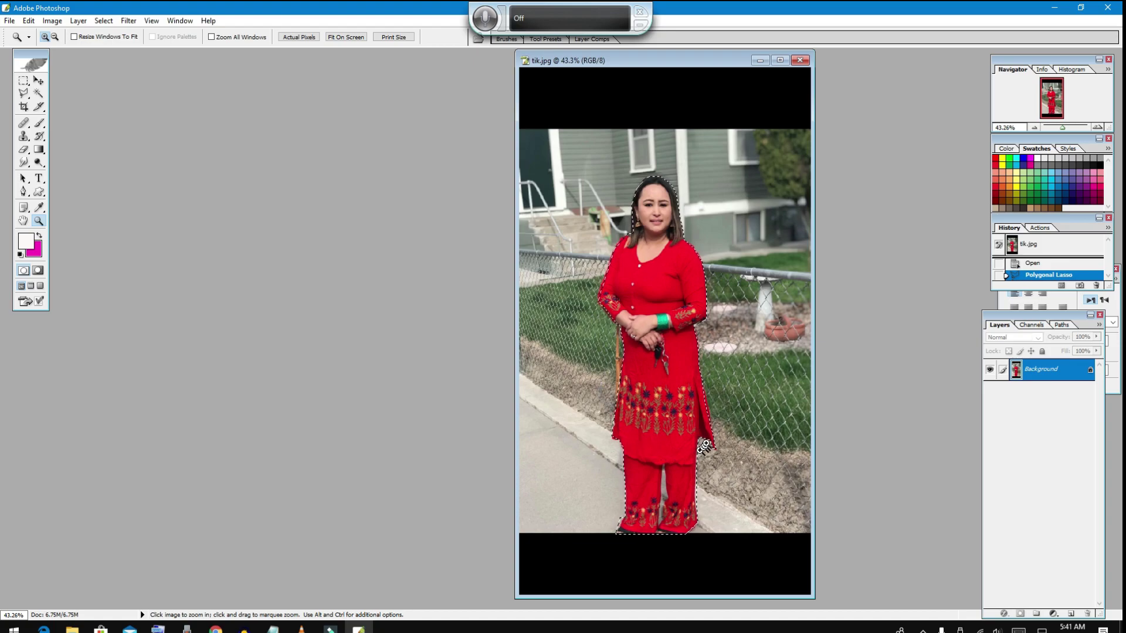
Create a new document 1080 pixels wide and 1920 pixels high, and place its window beside the photo.
{"action": "key", "text": "v"}
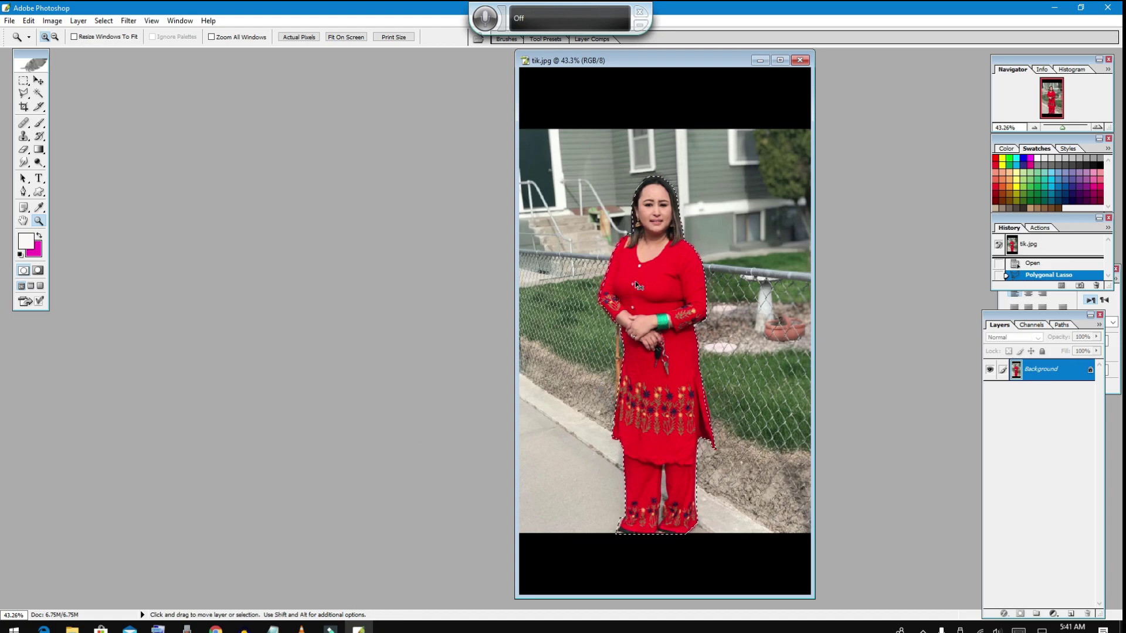
{"action": "key", "text": "ctrl+n"}
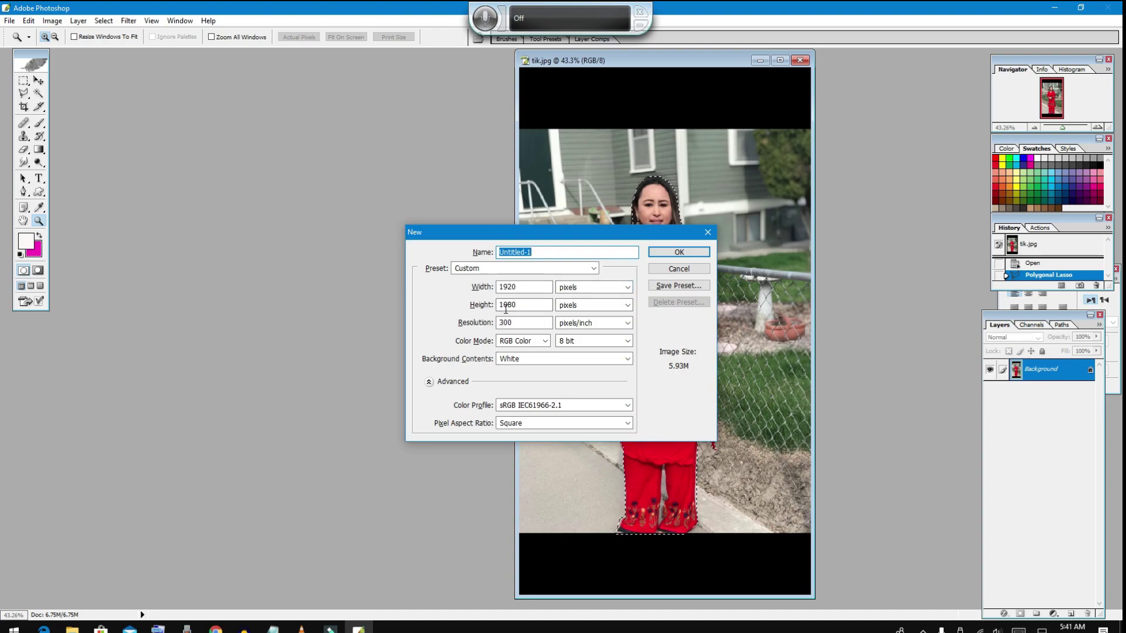
{"action": "double_click", "coordinate": [532, 288]}
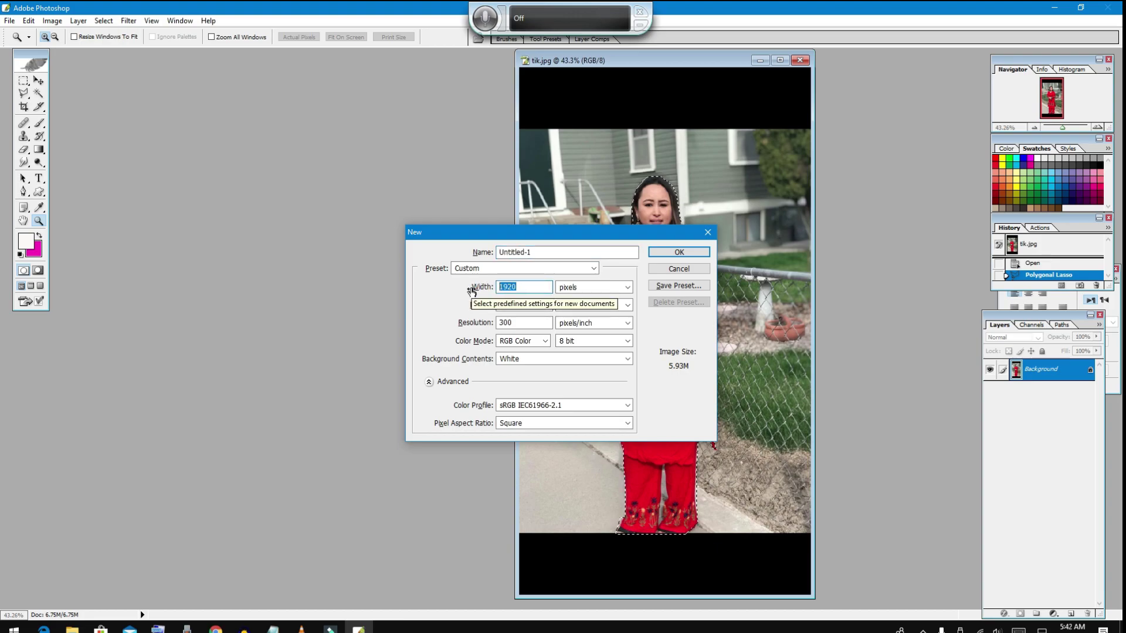
{"action": "type", "text": "1"}
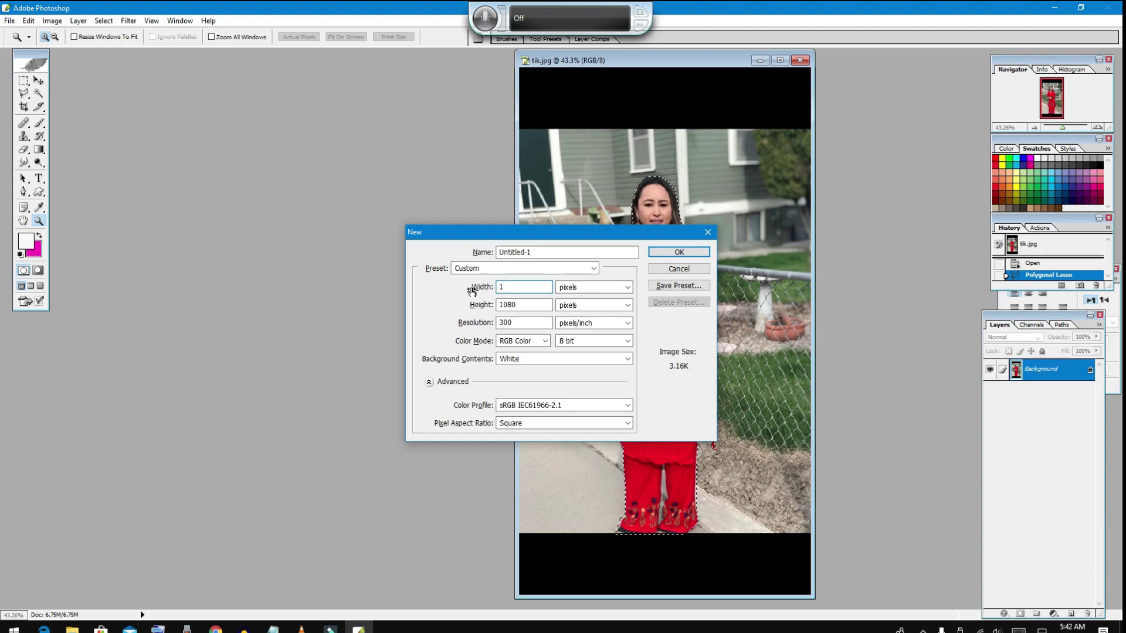
{"action": "type", "text": "080"}
{"action": "left_click", "coordinate": [480, 306]}
{"action": "type", "text": "1920"}
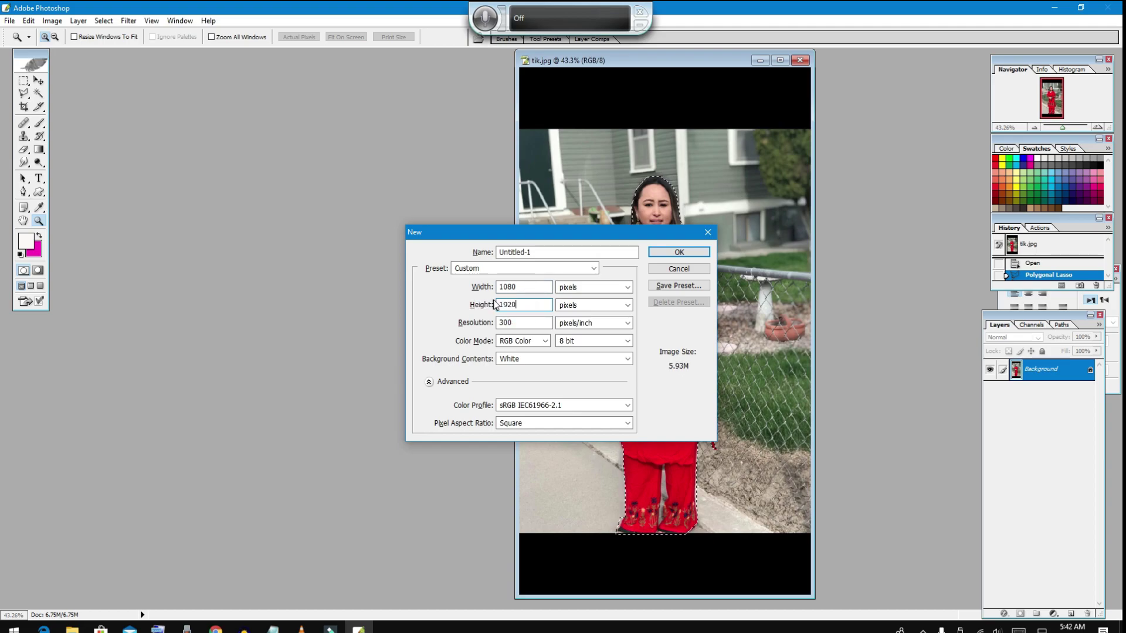
{"action": "left_click", "coordinate": [680, 253]}
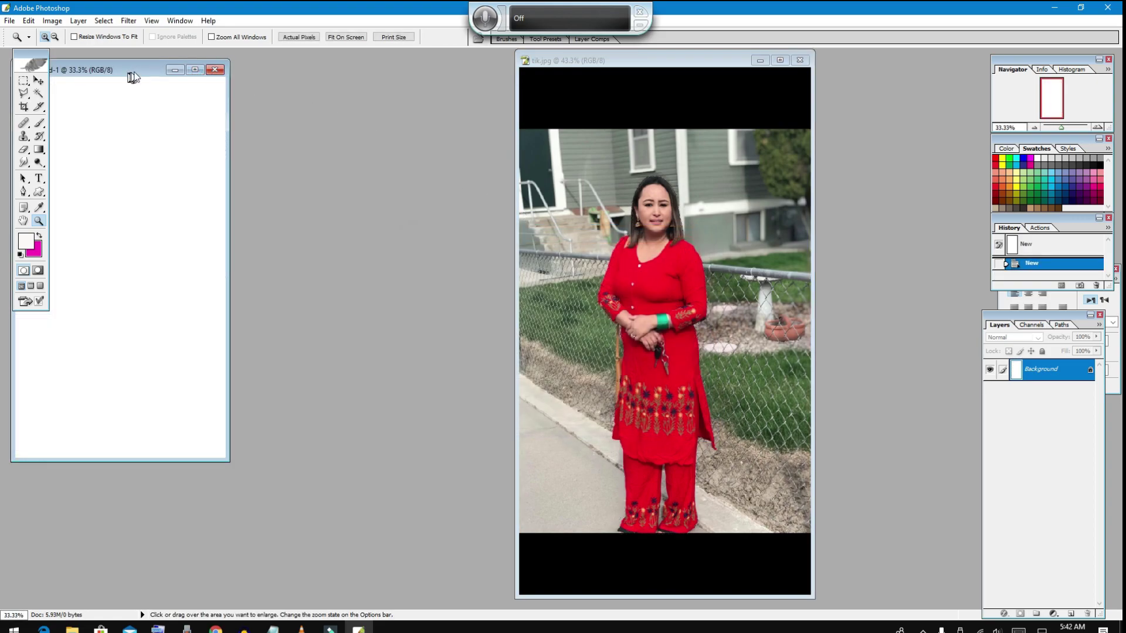
{"action": "left_click_drag", "start_coordinate": [125, 70], "coordinate": [356, 72]}
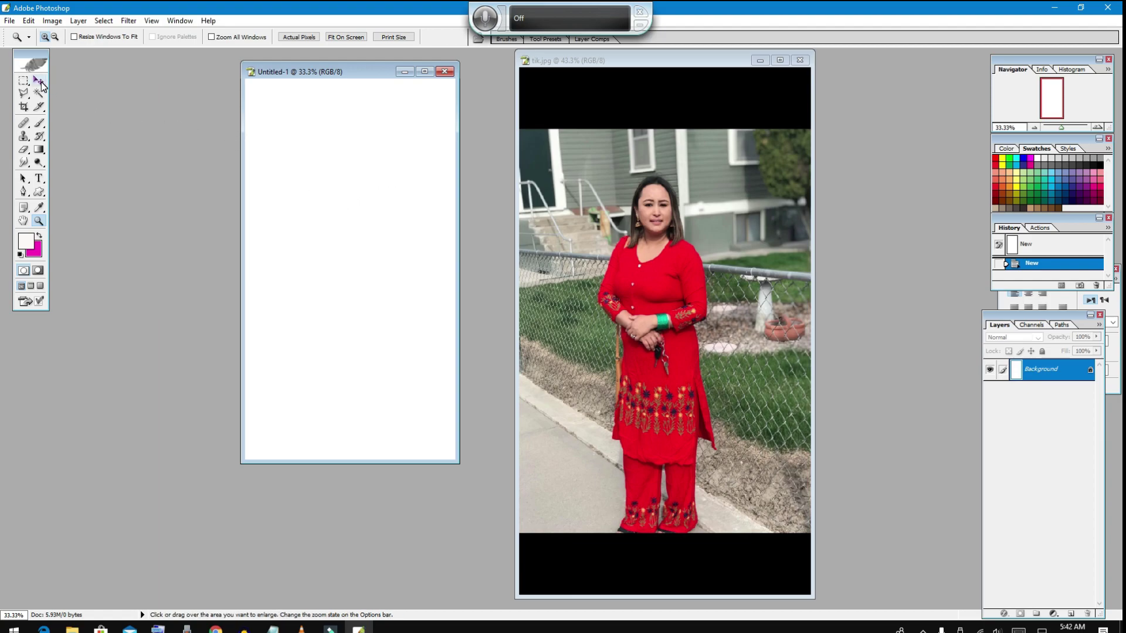
Copy the selected woman into the middle of the blank document with the Move tool, and close the original photo.
{"action": "left_click", "coordinate": [41, 84]}
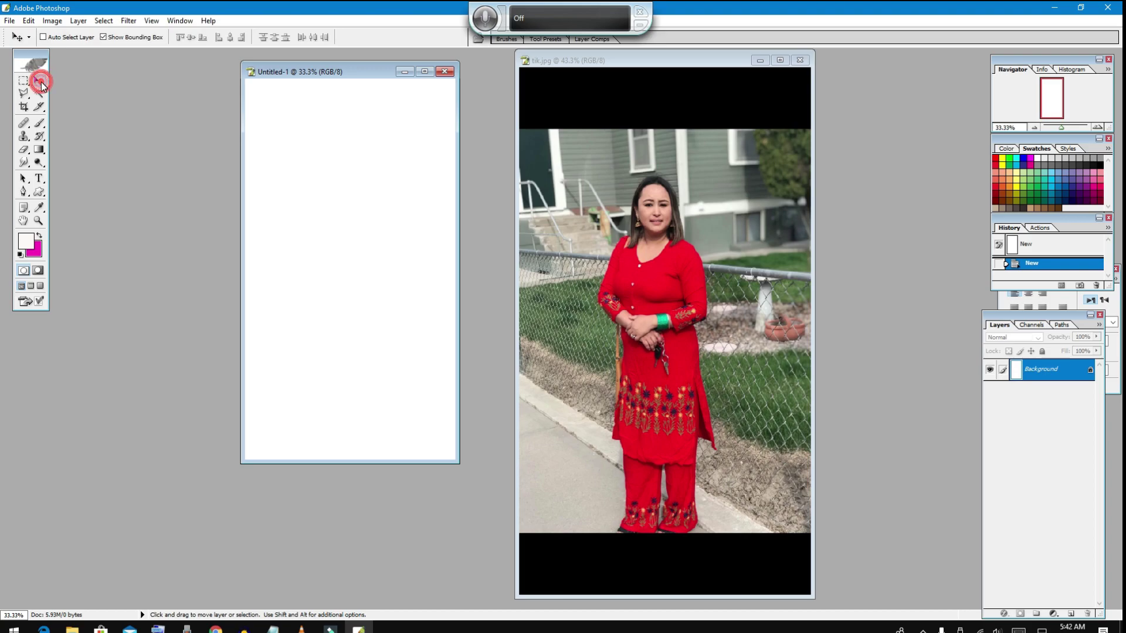
{"action": "left_click", "coordinate": [684, 286]}
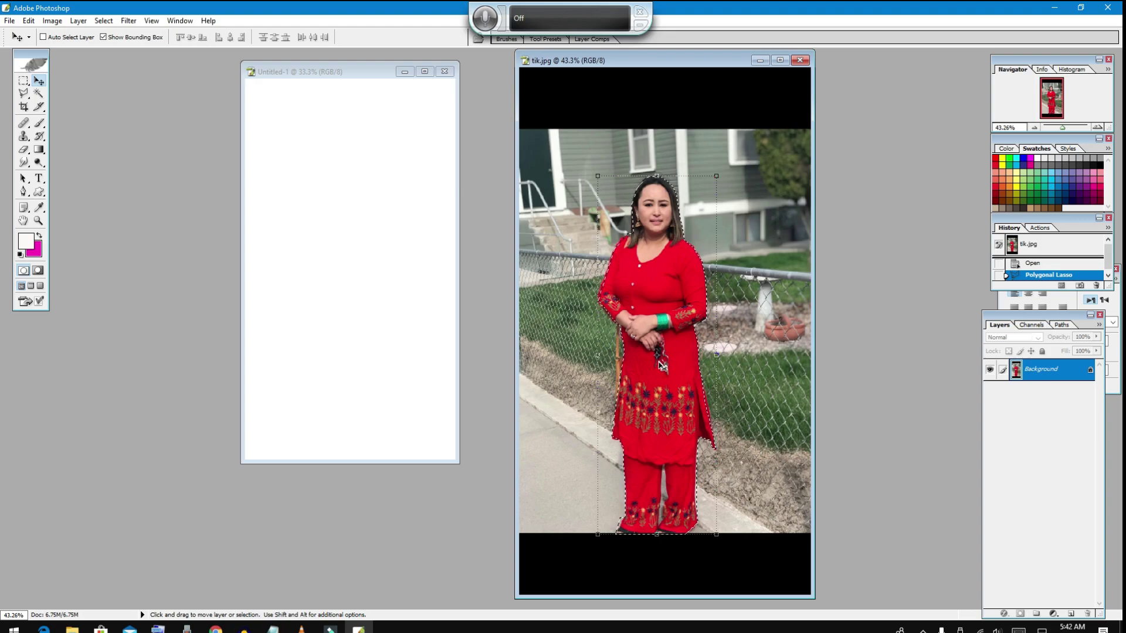
{"action": "left_click_drag", "start_coordinate": [666, 362], "coordinate": [355, 279]}
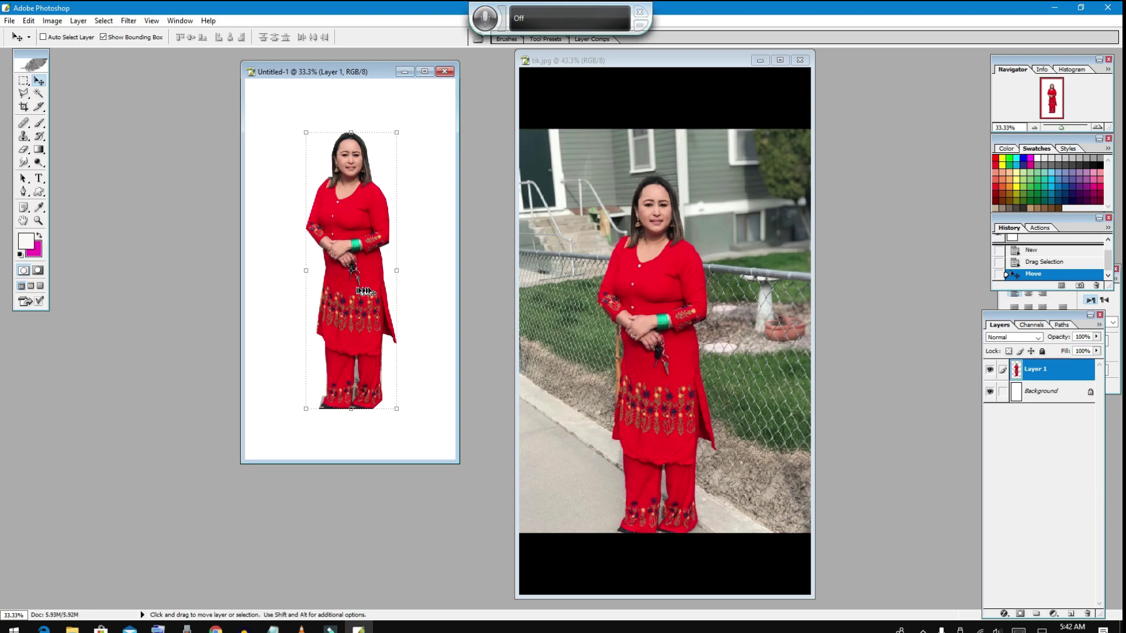
{"action": "left_click", "coordinate": [673, 253]}
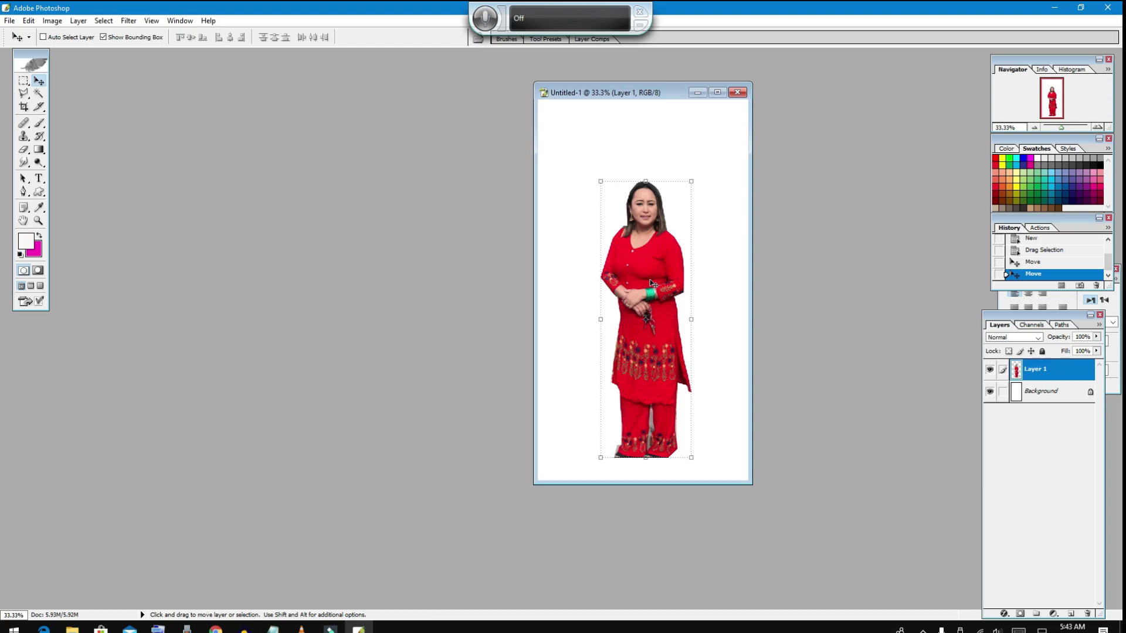
Examine the cutout's edges around the shoulders, hair and head in full-screen mode at 300% zoom.
{"action": "key", "text": "f"}
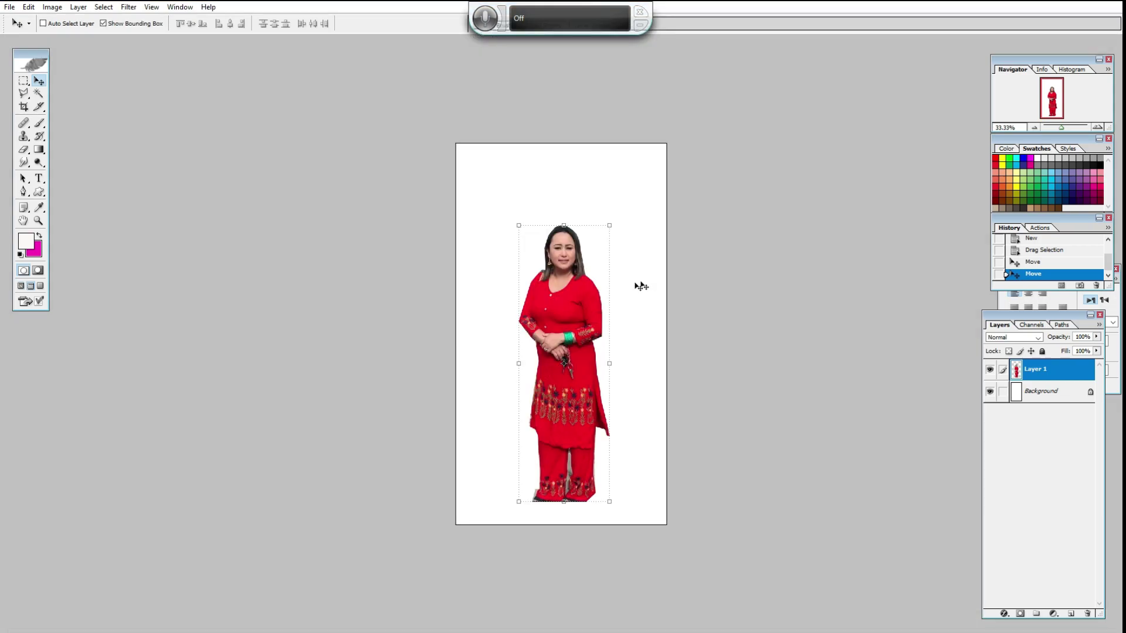
{"action": "left_click", "coordinate": [598, 299]}
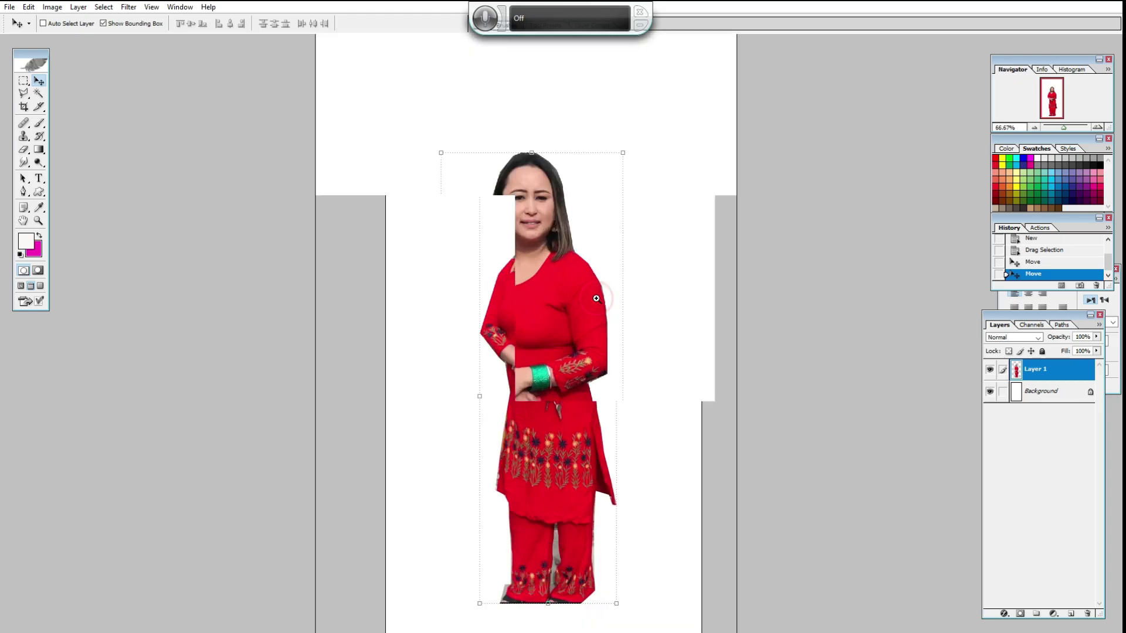
{"action": "left_click", "coordinate": [596, 299]}
{"action": "left_click", "coordinate": [596, 299]}
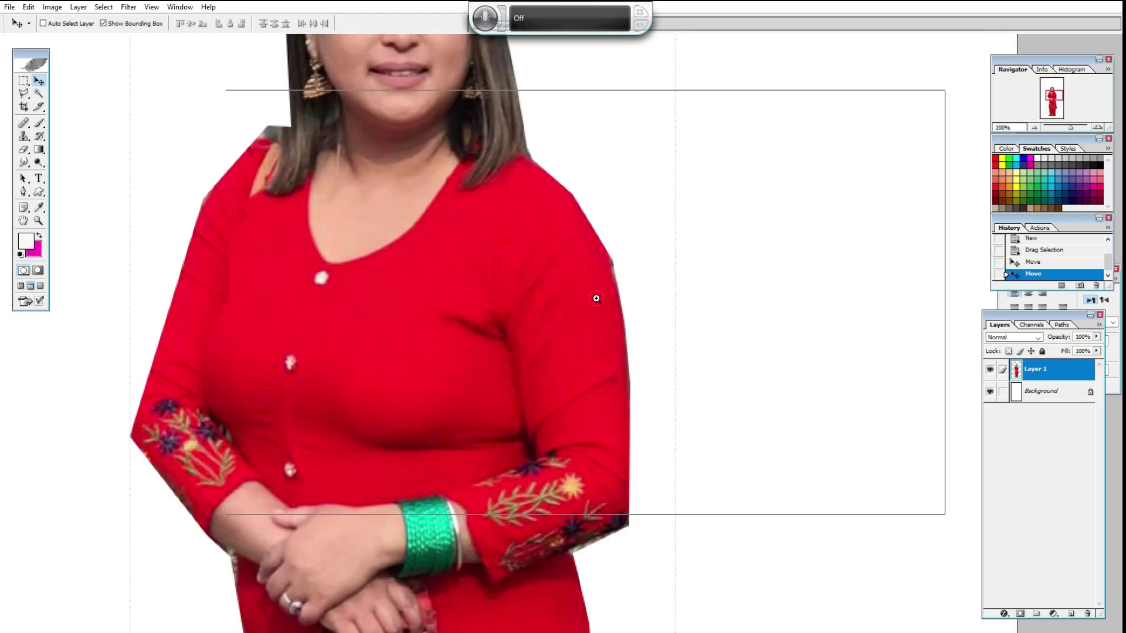
{"action": "left_click", "coordinate": [596, 299]}
{"action": "left_click_drag", "start_coordinate": [534, 235], "coordinate": [621, 373]}
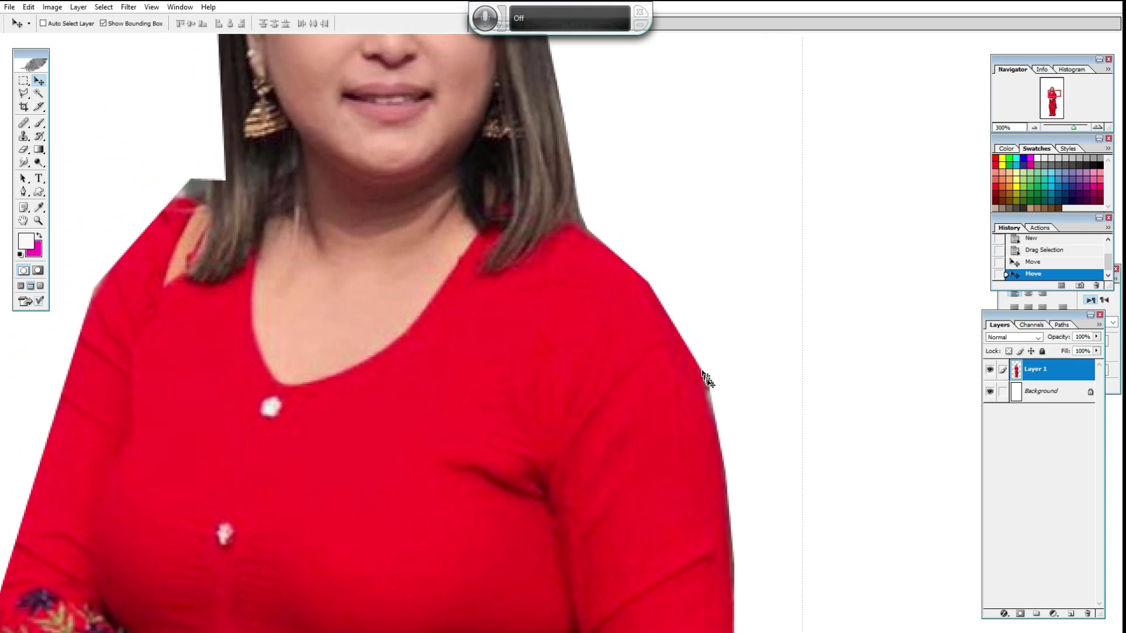
{"action": "left_click_drag", "start_coordinate": [509, 166], "coordinate": [493, 213]}
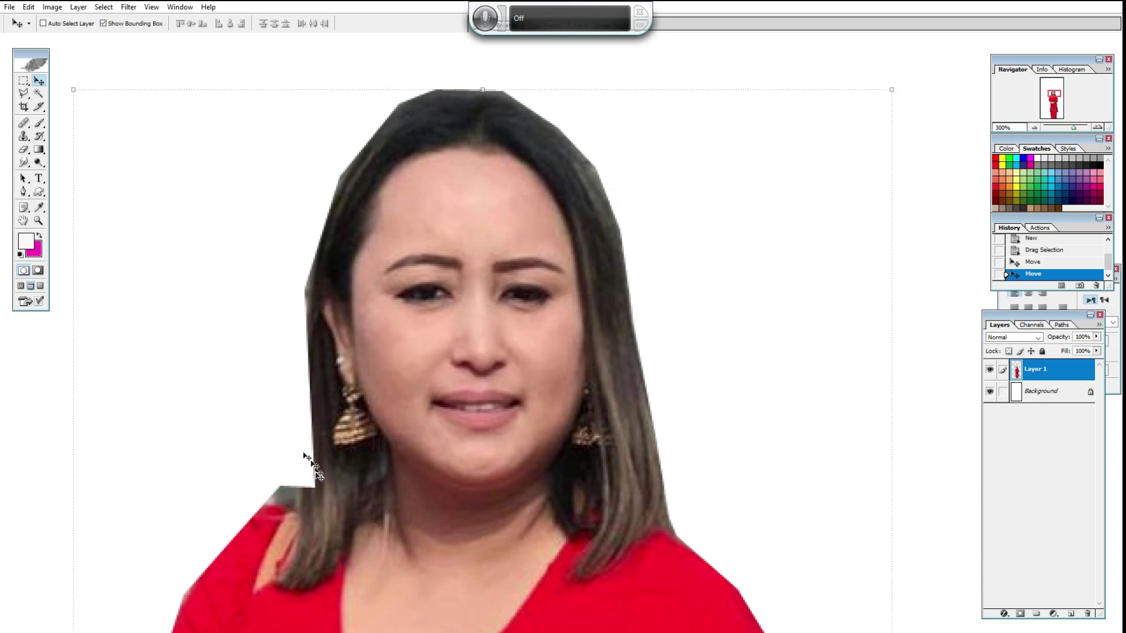
Smudge the cutout's edge over the red sleeve at the shoulder beside the blank area, using a 40-pixel brush at 38% strength.
{"action": "left_click_drag", "start_coordinate": [352, 478], "coordinate": [417, 404]}
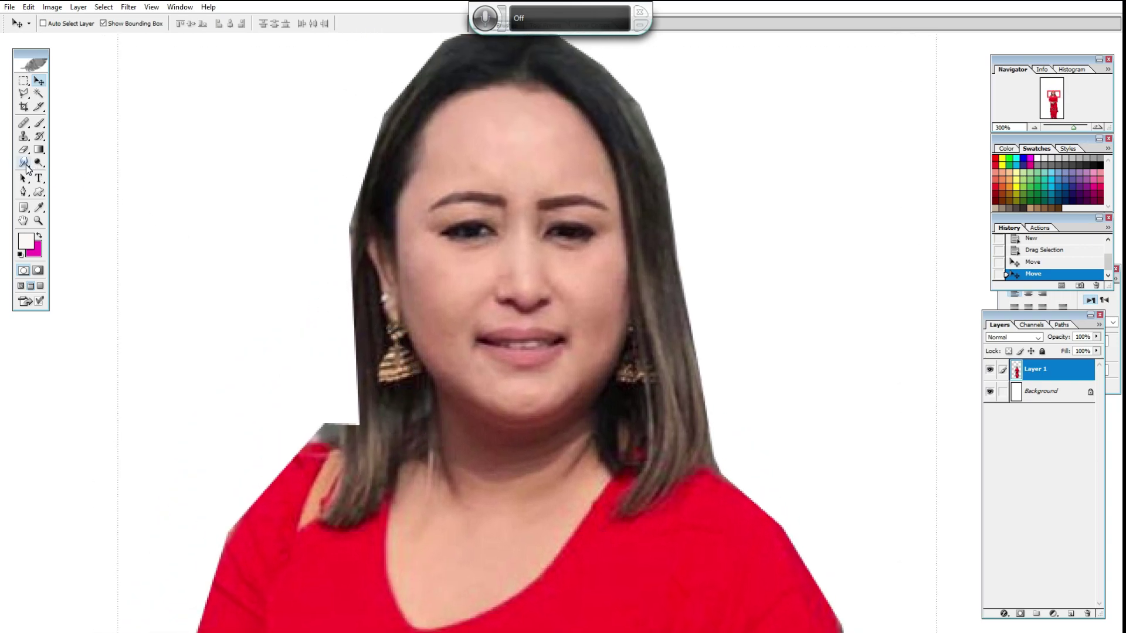
{"action": "left_click", "coordinate": [24, 162]}
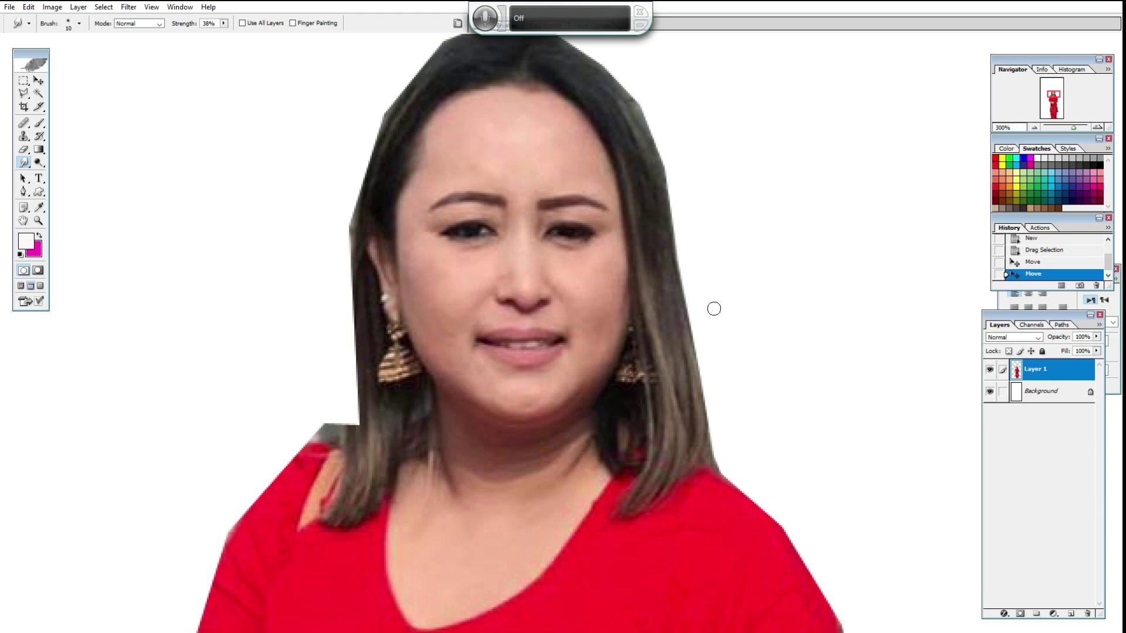
{"action": "key", "text": "bracketright"}
{"action": "key", "text": "bracketright"}
{"action": "left_click_drag", "start_coordinate": [702, 440], "coordinate": [600, 247]}
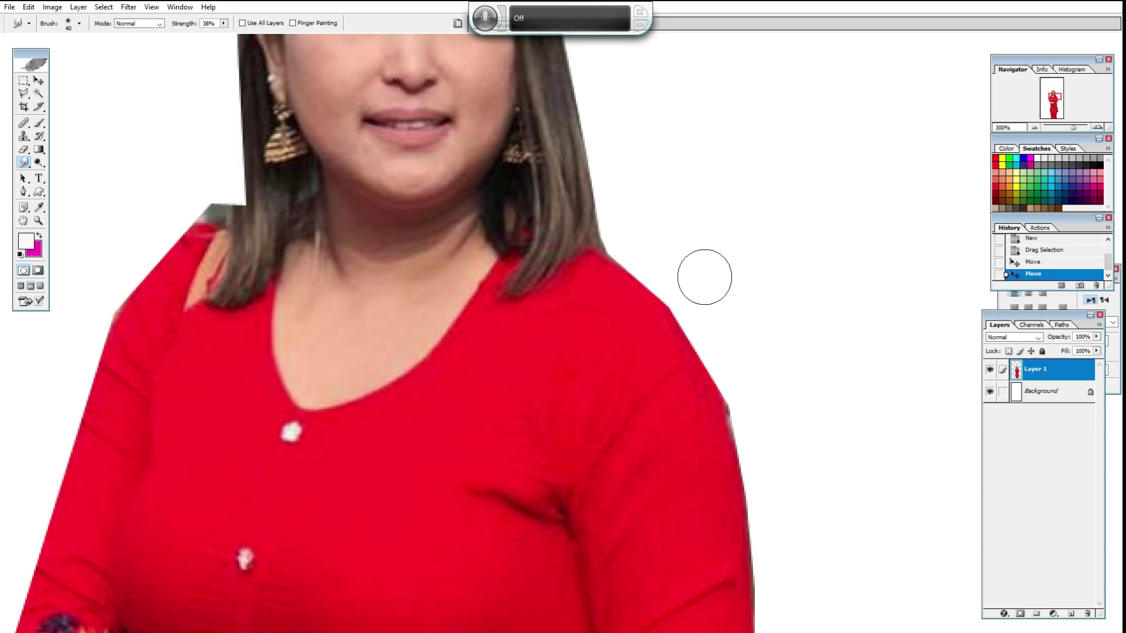
{"action": "mouse_move", "coordinate": [699, 268]}
{"action": "left_mouse_down"}
{"action": "mouse_move", "coordinate": [696, 292]}
{"action": "mouse_move", "coordinate": [686, 266]}
{"action": "mouse_move", "coordinate": [695, 293]}
{"action": "left_mouse_up"}
{"action": "left_click_drag", "start_coordinate": [754, 339], "coordinate": [764, 415]}
{"action": "mouse_move", "coordinate": [751, 367]}
{"action": "left_mouse_down"}
{"action": "mouse_move", "coordinate": [758, 405]}
{"action": "mouse_move", "coordinate": [754, 377]}
{"action": "left_mouse_up"}
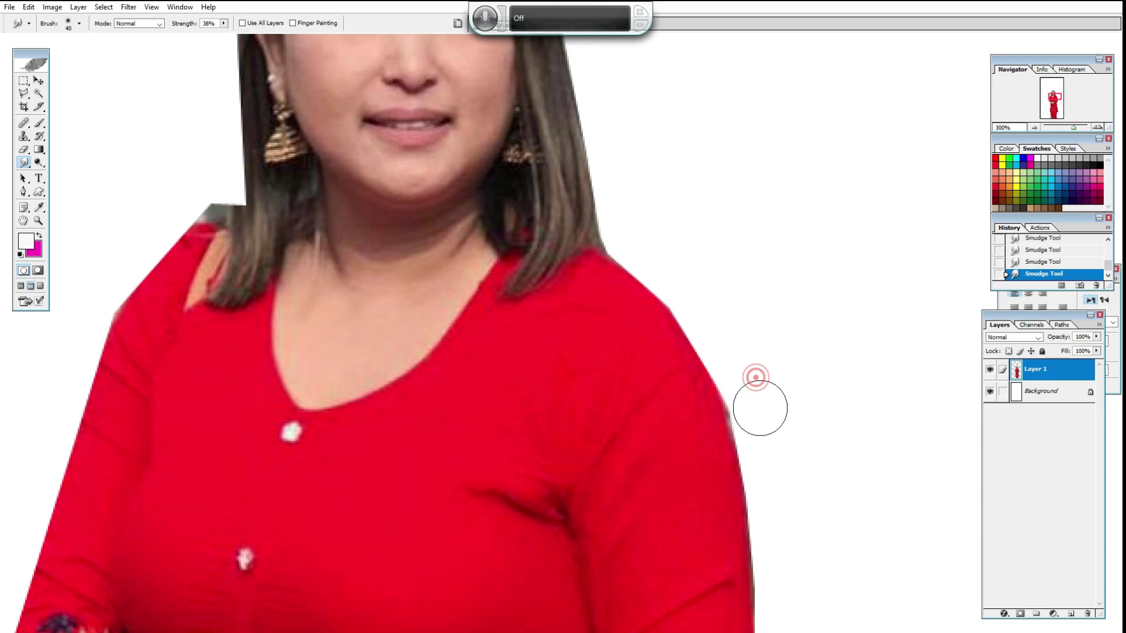
Smudge the cutout's edge on the opposite shoulder and up the outer hair toward the top of the head.
{"action": "left_click_drag", "start_coordinate": [251, 188], "coordinate": [433, 230]}
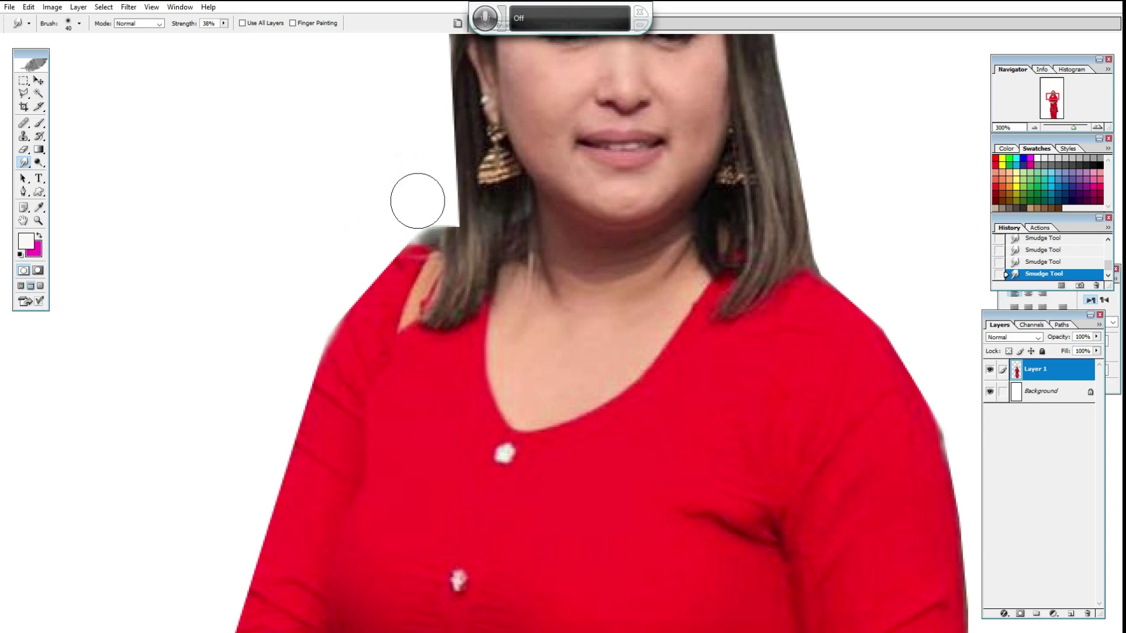
{"action": "scroll", "coordinate": [405, 176], "scroll_direction": "up", "scroll_amount": 5}
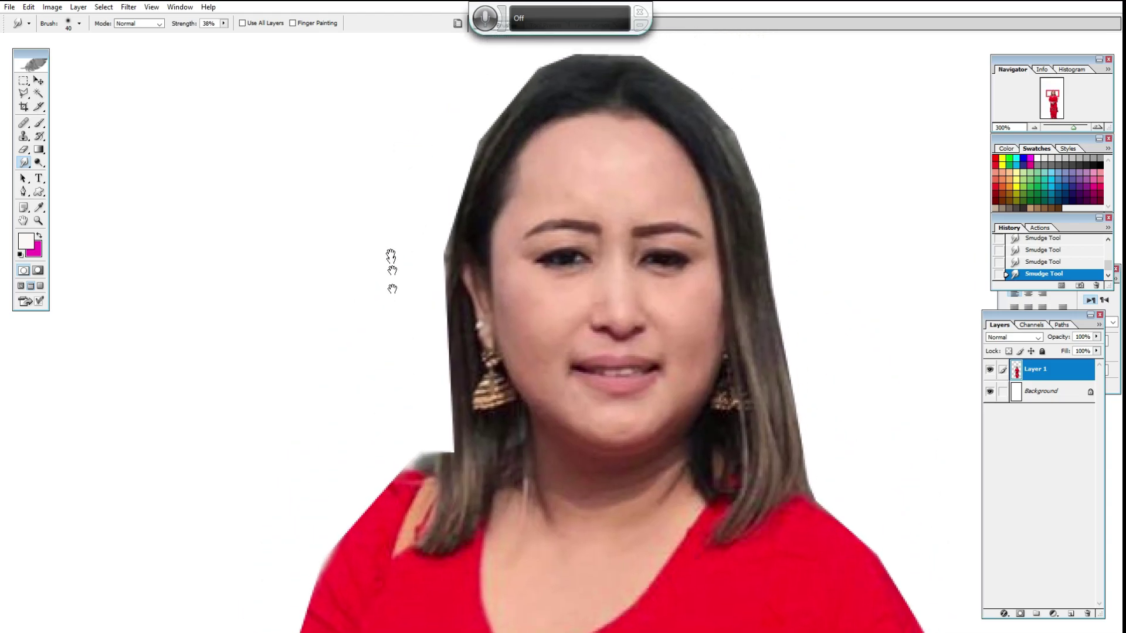
{"action": "left_click_drag", "start_coordinate": [403, 229], "coordinate": [411, 244]}
{"action": "scroll", "coordinate": [419, 191], "scroll_direction": "up", "scroll_amount": 3}
{"action": "left_click_drag", "start_coordinate": [412, 322], "coordinate": [416, 299]}
{"action": "mouse_move", "coordinate": [444, 235]}
{"action": "left_mouse_down"}
{"action": "mouse_move", "coordinate": [450, 254]}
{"action": "mouse_move", "coordinate": [438, 256]}
{"action": "mouse_move", "coordinate": [470, 195]}
{"action": "mouse_move", "coordinate": [499, 181]}
{"action": "left_mouse_up"}
{"action": "left_click", "coordinate": [515, 166]}
Smudge the hair edge across the crown and around both upper sides of the head to soften the angular cut.
{"action": "left_click_drag", "start_coordinate": [569, 146], "coordinate": [576, 156]}
{"action": "left_click", "coordinate": [638, 125]}
{"action": "left_click", "coordinate": [645, 130]}
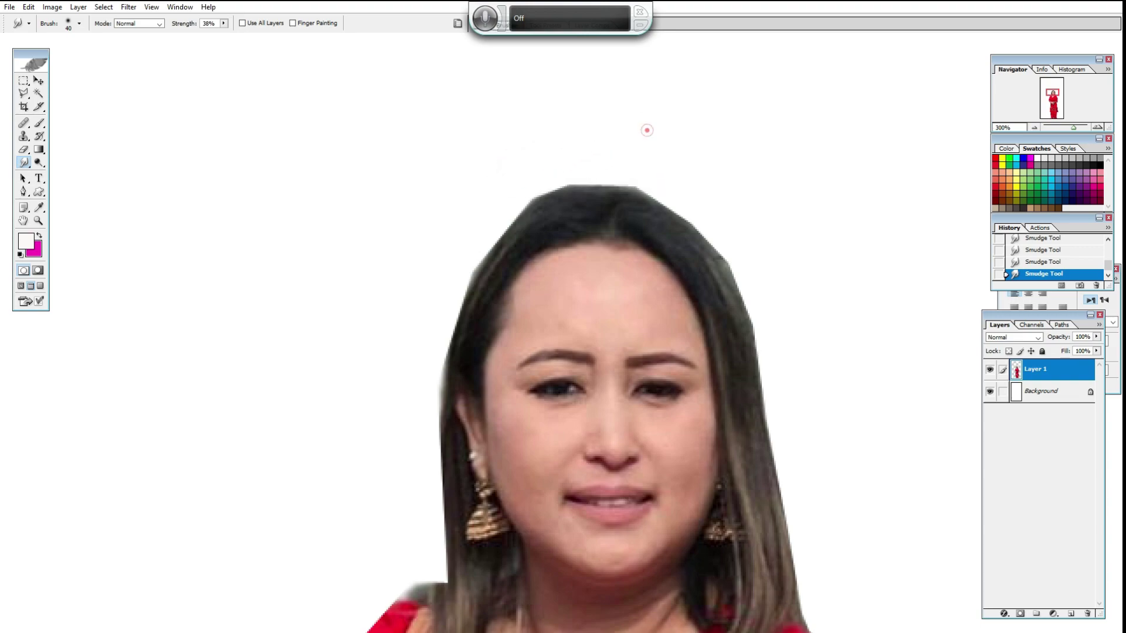
{"action": "left_click", "coordinate": [716, 179]}
{"action": "left_click", "coordinate": [801, 309]}
{"action": "left_click", "coordinate": [774, 268]}
{"action": "mouse_move", "coordinate": [743, 238]}
{"action": "left_mouse_down"}
{"action": "mouse_move", "coordinate": [744, 221]}
{"action": "mouse_move", "coordinate": [714, 201]}
{"action": "mouse_move", "coordinate": [713, 181]}
{"action": "left_mouse_up"}
{"action": "mouse_move", "coordinate": [645, 175]}
{"action": "left_mouse_down"}
{"action": "mouse_move", "coordinate": [608, 146]}
{"action": "mouse_move", "coordinate": [547, 153]}
{"action": "mouse_move", "coordinate": [498, 176]}
{"action": "mouse_move", "coordinate": [430, 294]}
{"action": "mouse_move", "coordinate": [446, 312]}
{"action": "left_mouse_up"}
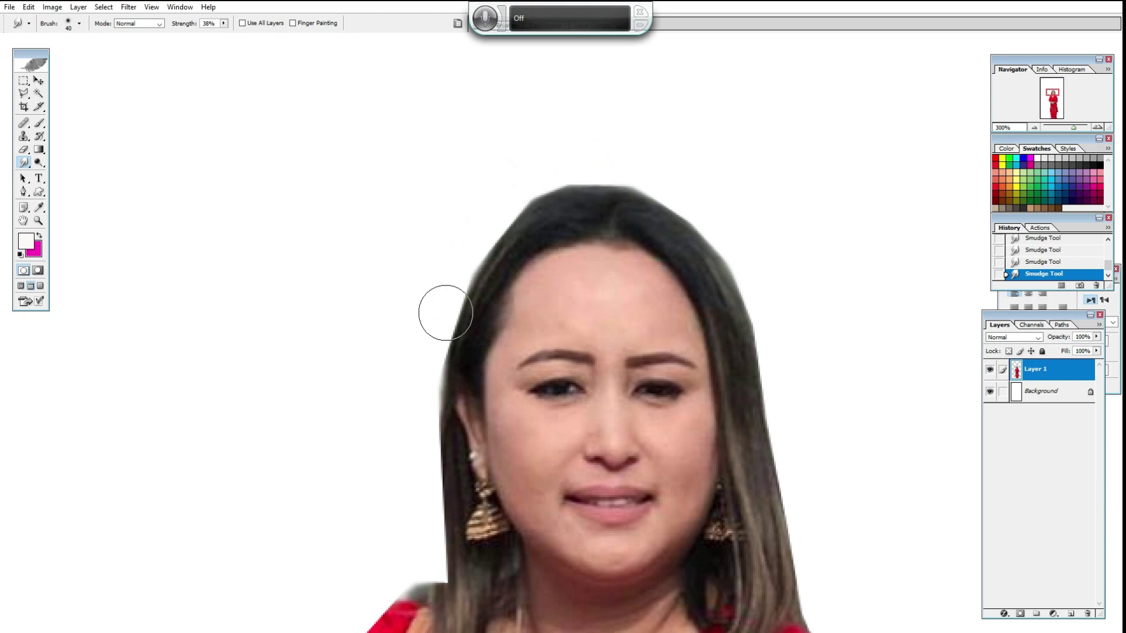
Return to the standard window view and fit the whole document on screen.
{"action": "key", "text": "f"}
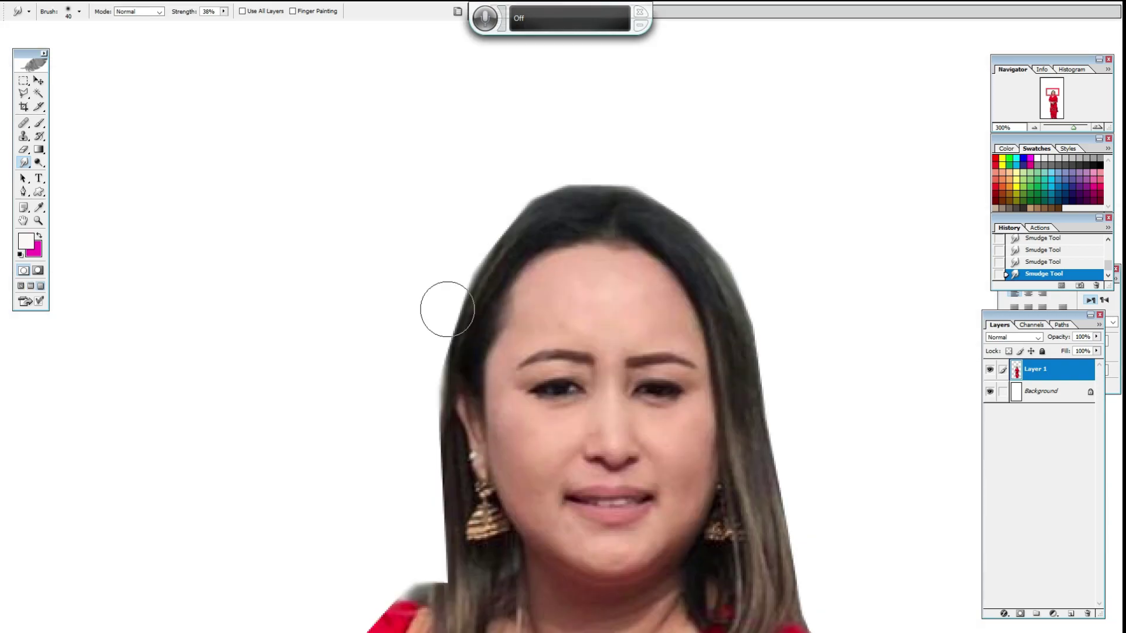
{"action": "key", "text": "f"}
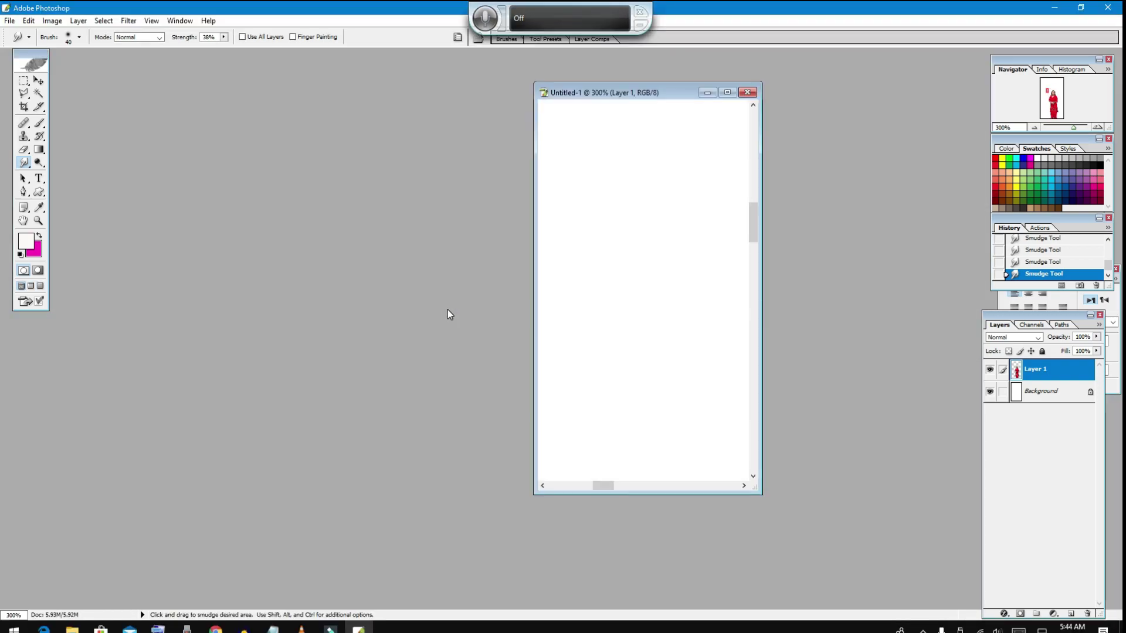
{"action": "key", "text": "z"}
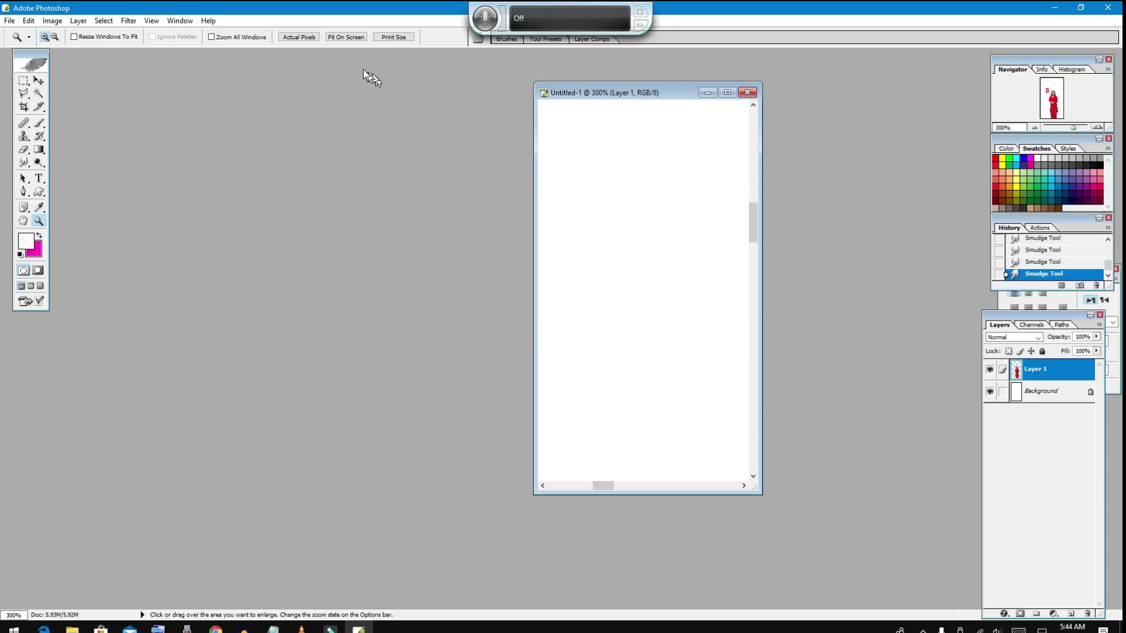
{"action": "left_click", "coordinate": [345, 38]}
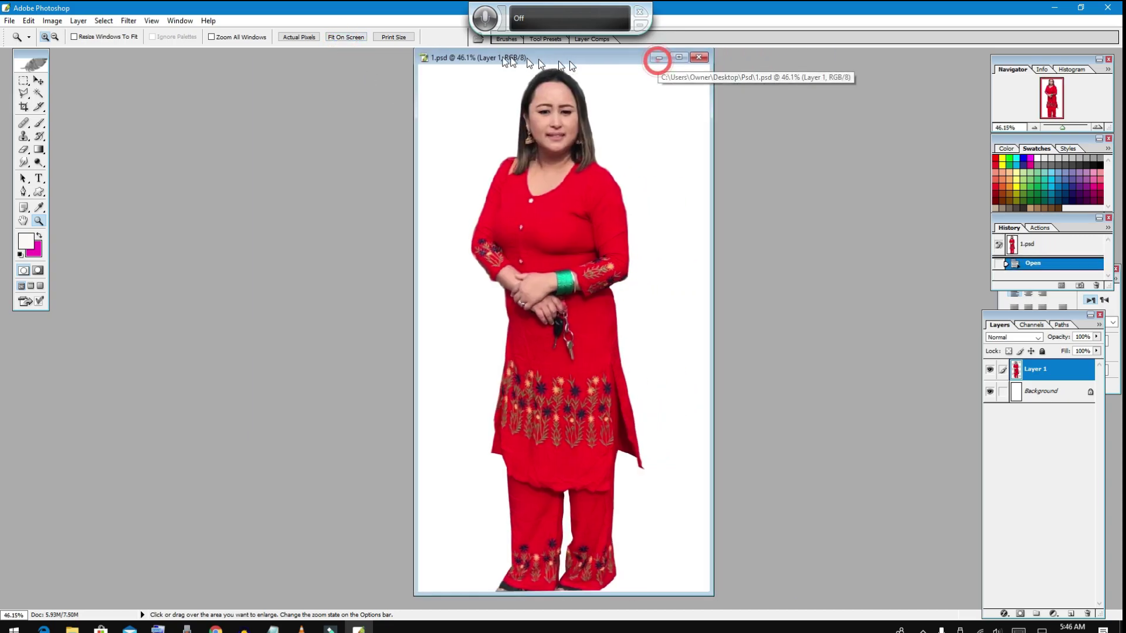
Create a new document 1920 pixels wide and 1080 pixels high, and place its window below the head in 1.psd.
{"action": "left_click_drag", "start_coordinate": [559, 61], "coordinate": [447, 68]}
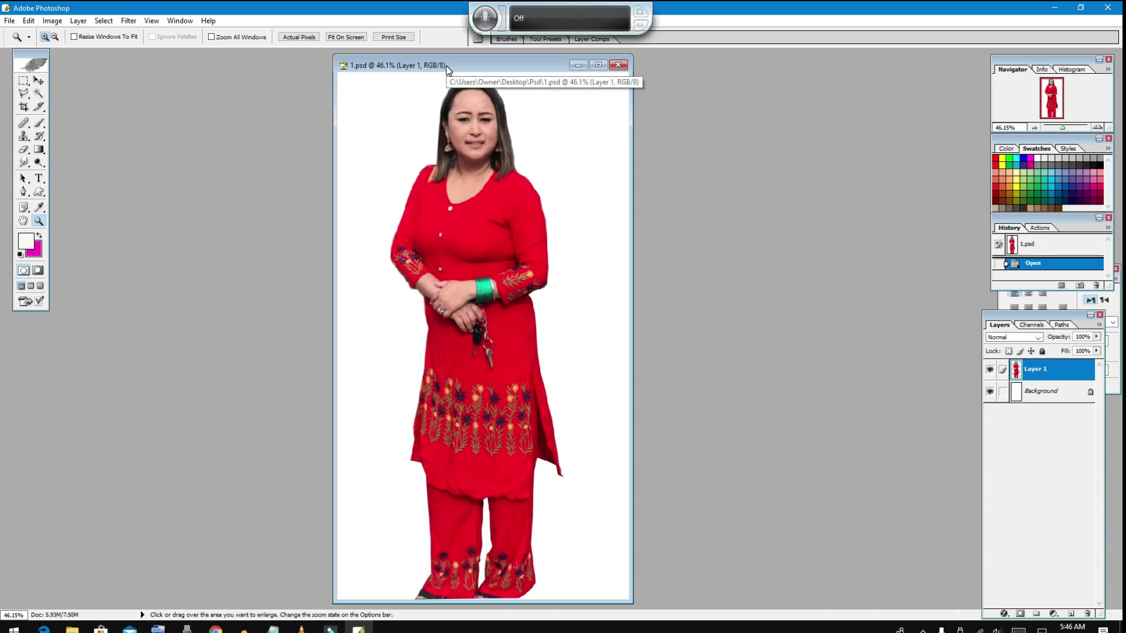
{"action": "key", "text": "ctrl+n"}
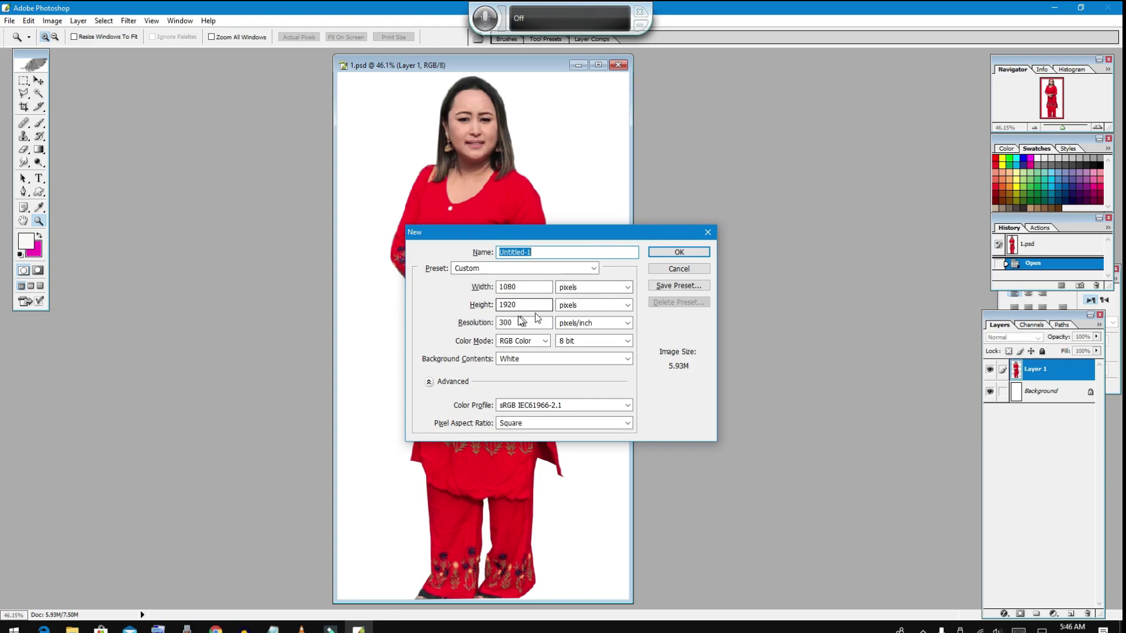
{"action": "double_click", "coordinate": [524, 291]}
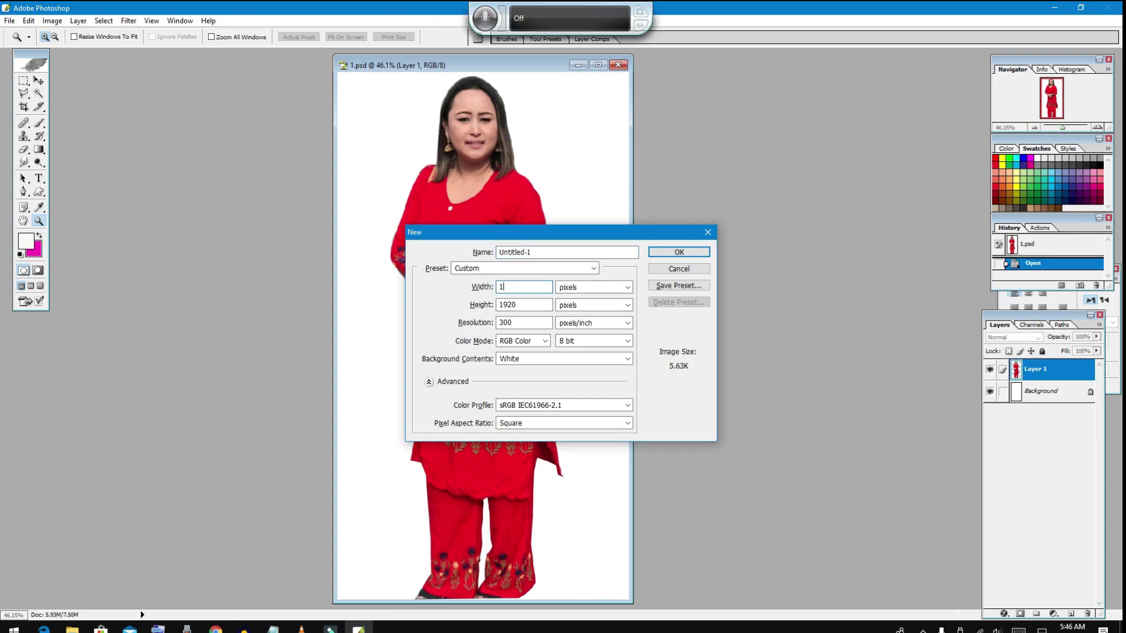
{"action": "type", "text": "1920"}
{"action": "double_click", "coordinate": [528, 306]}
{"action": "type", "text": "1080"}
{"action": "left_click", "coordinate": [679, 252]}
{"action": "left_click_drag", "start_coordinate": [528, 86], "coordinate": [596, 204]}
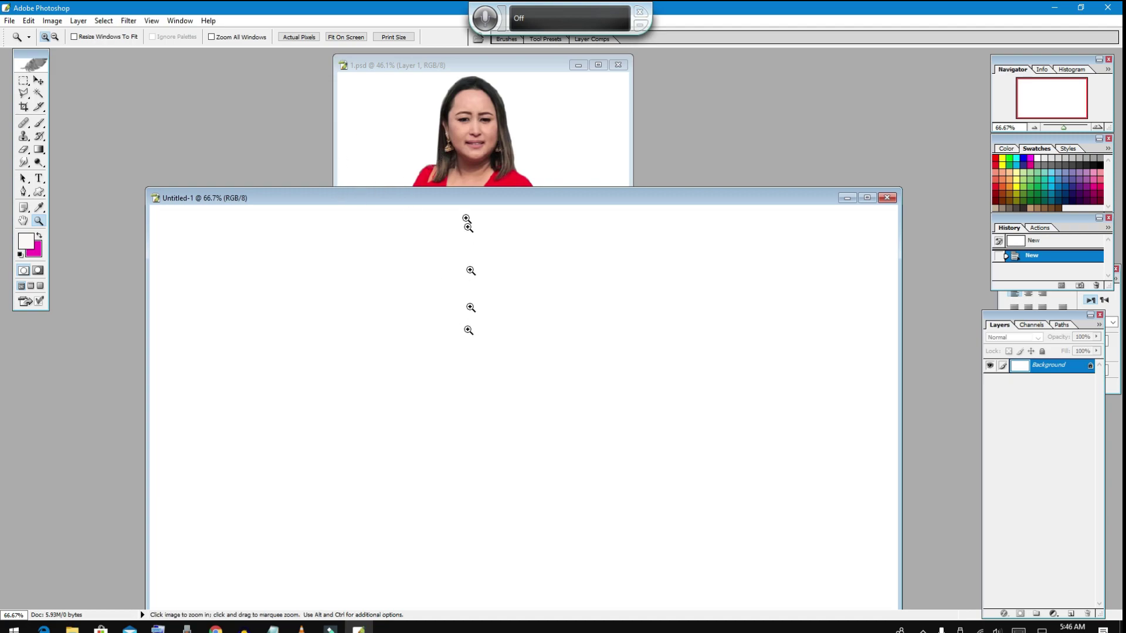
Copy the woman's layer from 1.psd into the new blank document with the Move tool, and close 1.psd.
{"action": "left_click", "coordinate": [510, 69]}
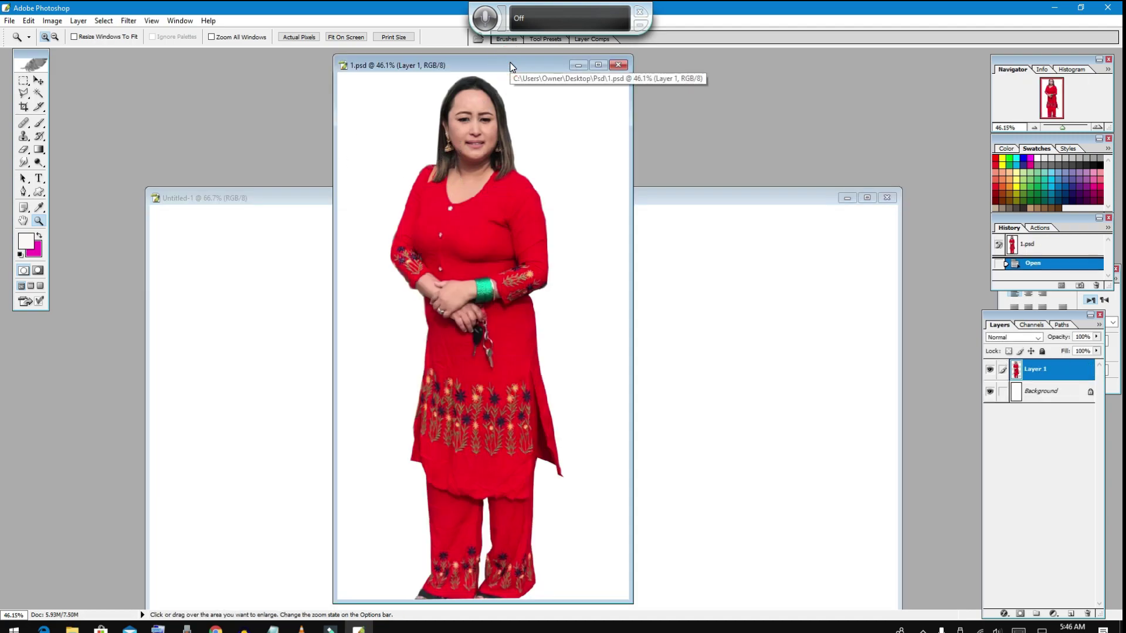
{"action": "left_click", "coordinate": [729, 194]}
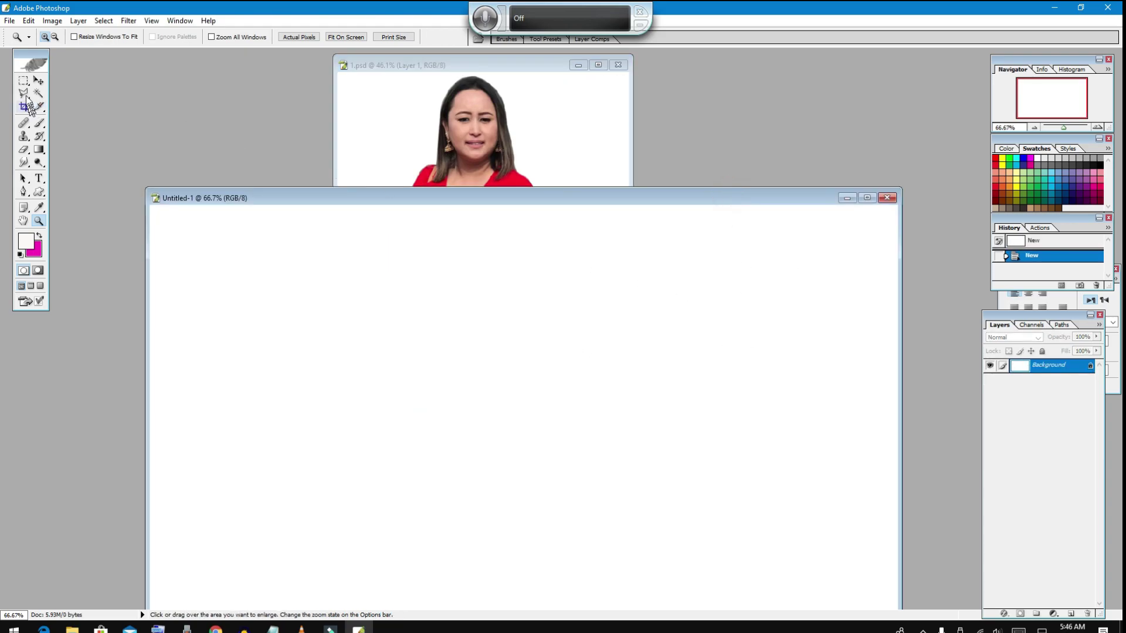
{"action": "left_click", "coordinate": [38, 81]}
{"action": "left_click", "coordinate": [488, 108]}
{"action": "left_click_drag", "start_coordinate": [491, 114], "coordinate": [456, 355]}
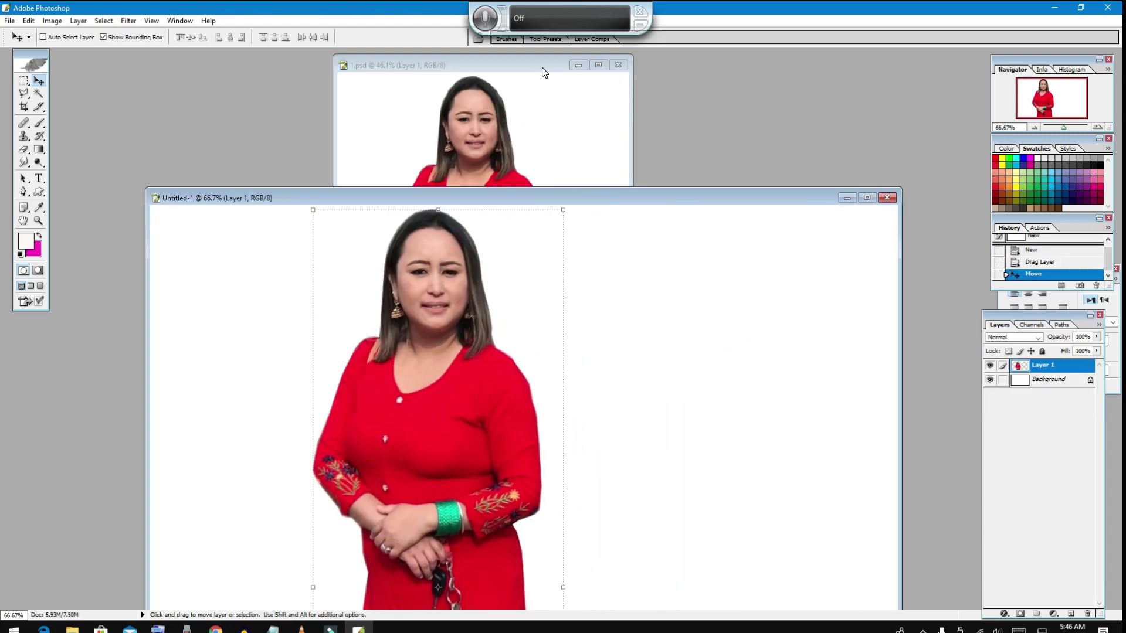
{"action": "left_click", "coordinate": [553, 103]}
{"action": "left_click", "coordinate": [619, 65]}
{"action": "left_click_drag", "start_coordinate": [541, 196], "coordinate": [554, 81]}
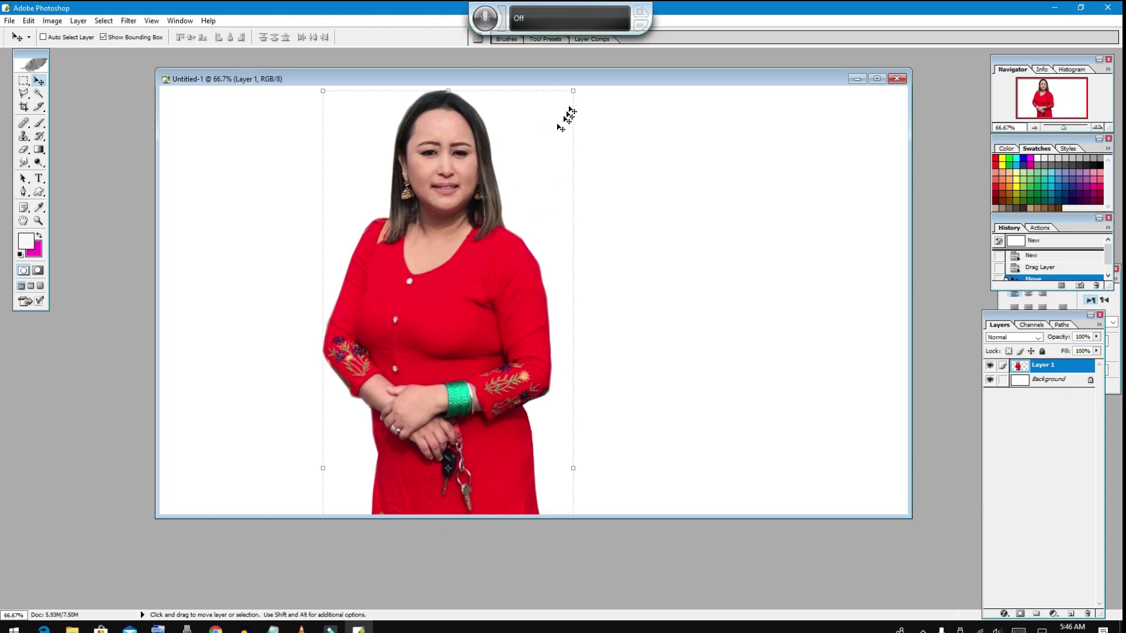
Move the woman to the right edge of the canvas and place a duplicate of her layer beside her.
{"action": "left_click_drag", "start_coordinate": [453, 347], "coordinate": [808, 348]}
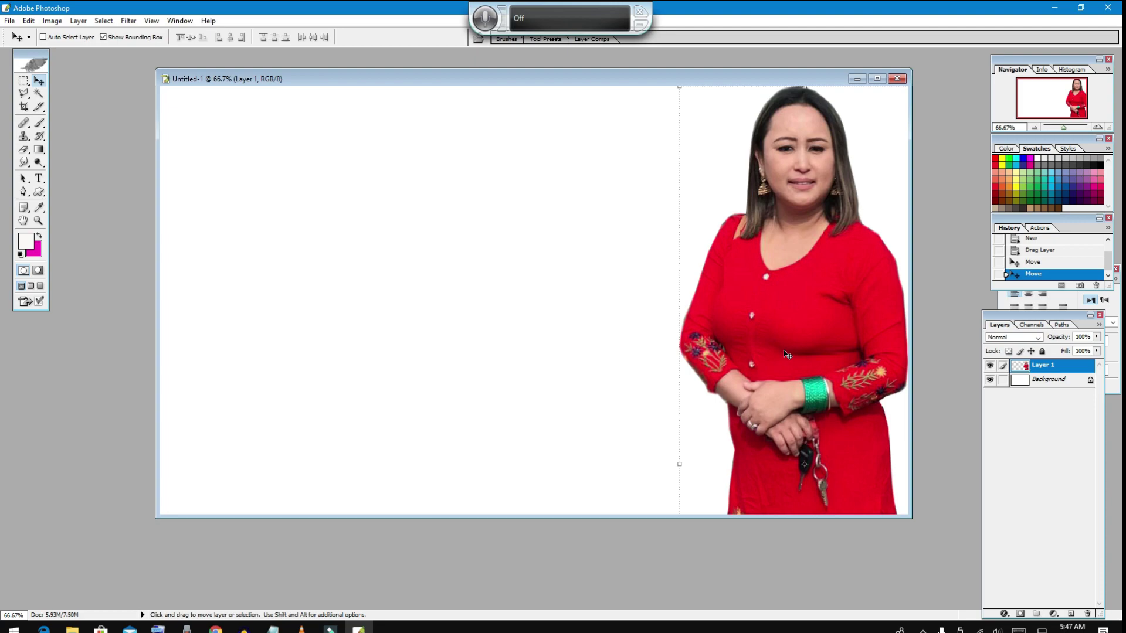
{"action": "left_click_drag", "start_coordinate": [784, 350], "coordinate": [560, 349], "text": "alt"}
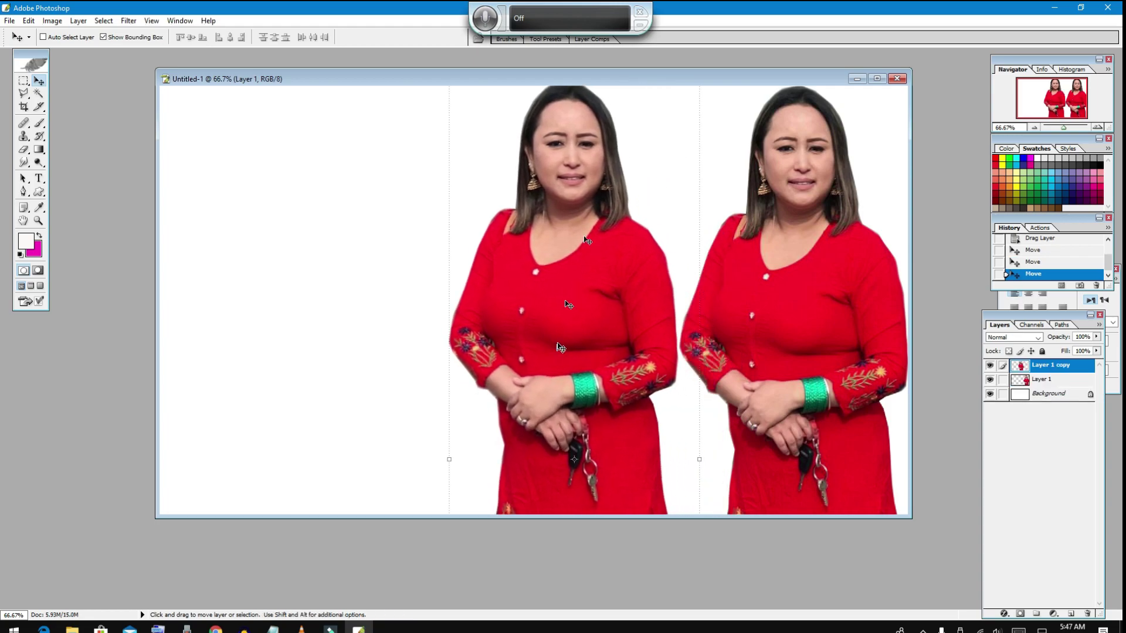
{"action": "left_click_drag", "start_coordinate": [606, 170], "coordinate": [604, 192]}
Scale the duplicate to about 57% width and 55.8% height so her full figure fits within the canvas.
{"action": "left_click_drag", "start_coordinate": [702, 105], "coordinate": [597, 353]}
{"action": "left_click_drag", "start_coordinate": [561, 448], "coordinate": [580, 201]}
{"action": "left_click_drag", "start_coordinate": [617, 105], "coordinate": [600, 287]}
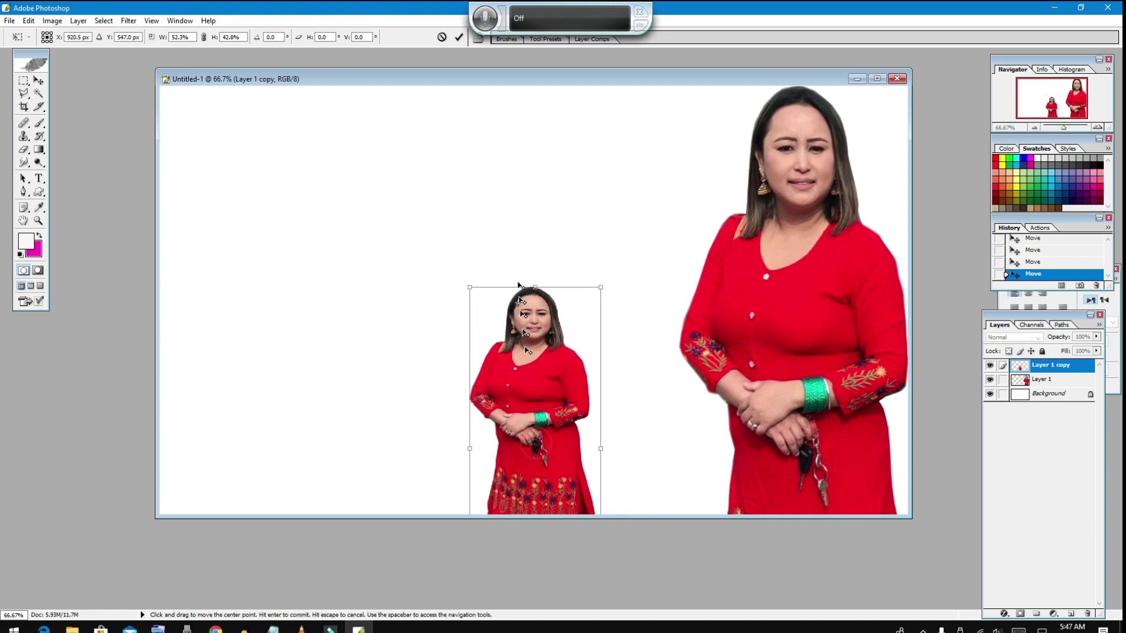
{"action": "left_click_drag", "start_coordinate": [535, 441], "coordinate": [546, 293]}
{"action": "left_click_drag", "start_coordinate": [607, 164], "coordinate": [605, 91]}
{"action": "left_click_drag", "start_coordinate": [570, 310], "coordinate": [574, 335]}
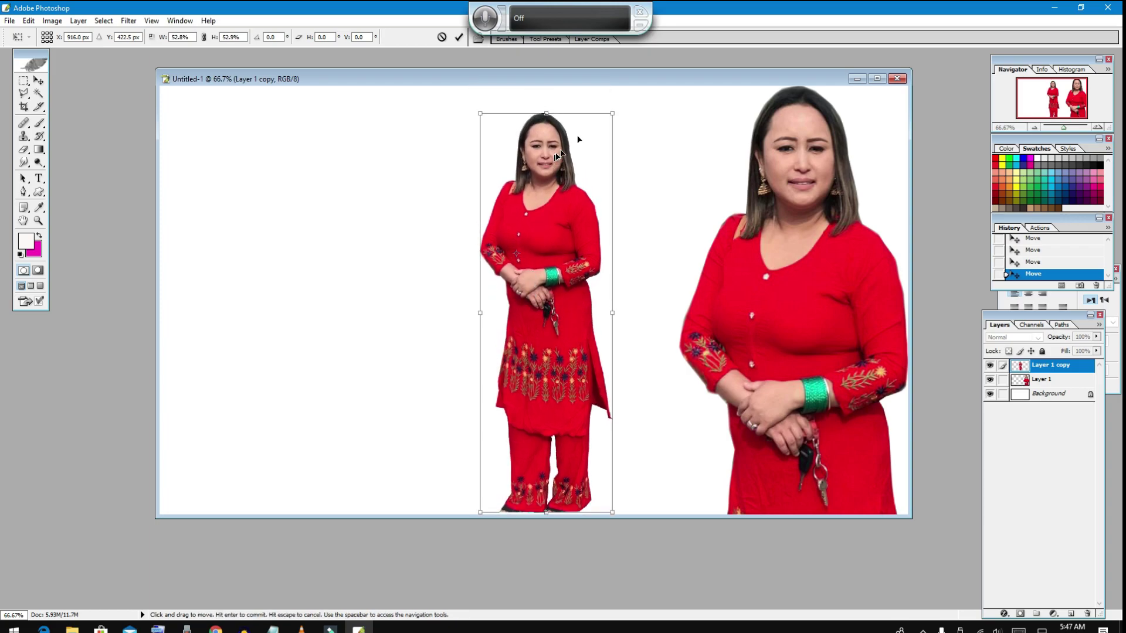
{"action": "left_click_drag", "start_coordinate": [611, 113], "coordinate": [622, 92]}
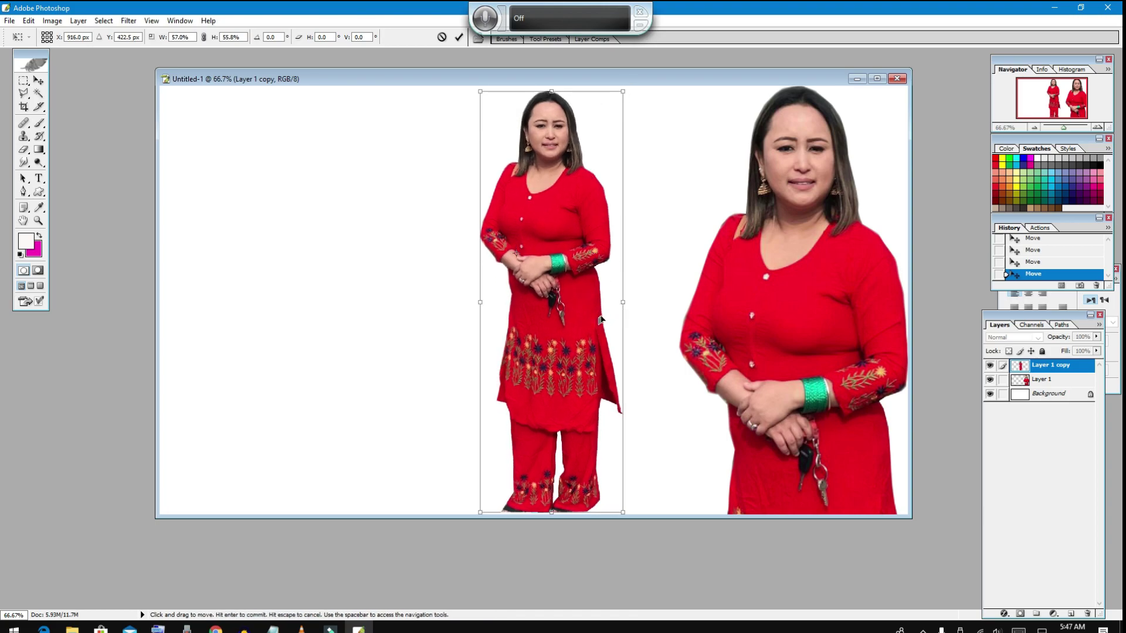
Mirror the duplicate horizontally, place it at the canvas's left edge, and enlarge it to about 102% to fill the height.
{"action": "left_click_drag", "start_coordinate": [480, 302], "coordinate": [774, 335]}
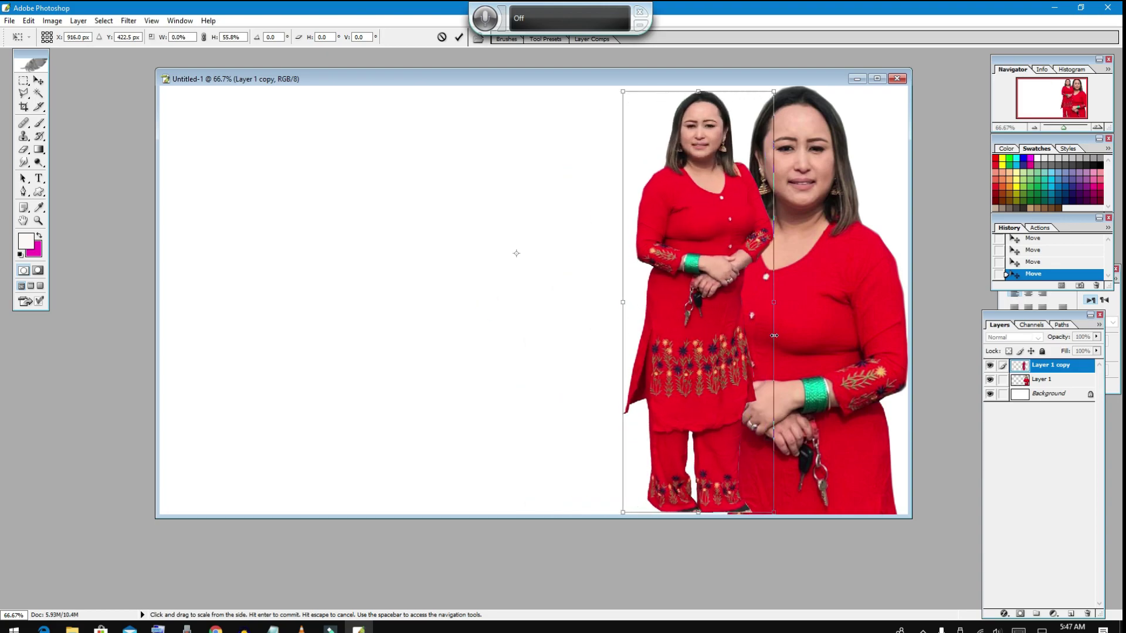
{"action": "key", "text": "Return"}
{"action": "left_click_drag", "start_coordinate": [727, 292], "coordinate": [245, 293]}
{"action": "left_click_drag", "start_coordinate": [295, 93], "coordinate": [296, 88]}
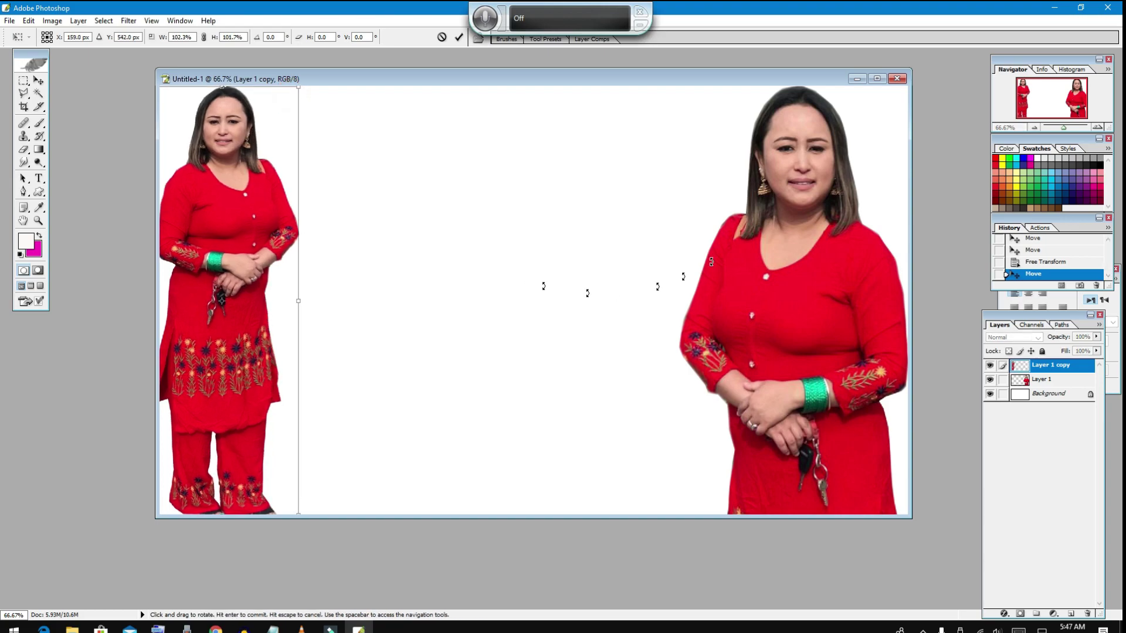
{"action": "key", "text": "Return"}
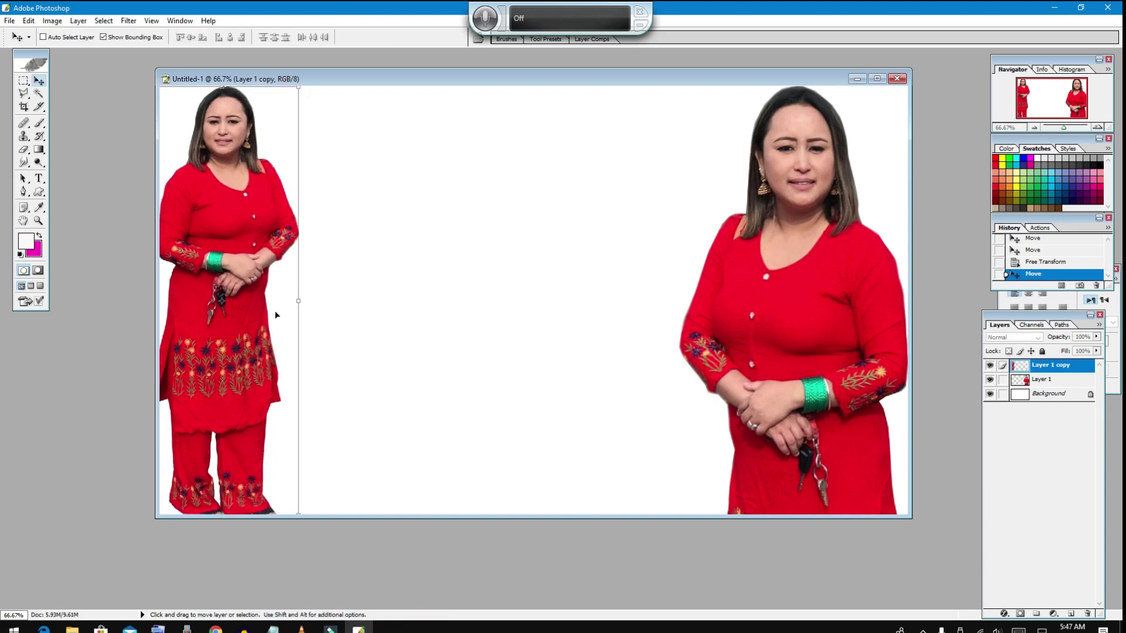
Switch the active layer to the large woman and back to the small mirrored copy directly from the canvas.
{"action": "right_click", "coordinate": [805, 256]}
{"action": "left_click", "coordinate": [844, 260]}
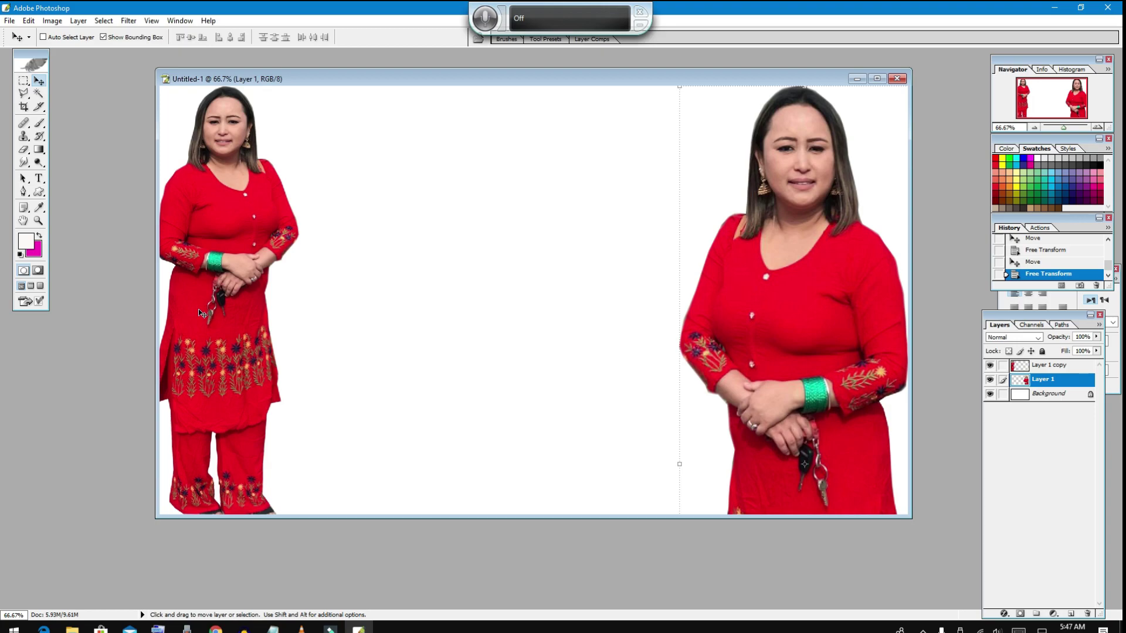
{"action": "left_click", "coordinate": [223, 315]}
{"action": "right_click", "coordinate": [224, 315]}
{"action": "left_click", "coordinate": [264, 320]}
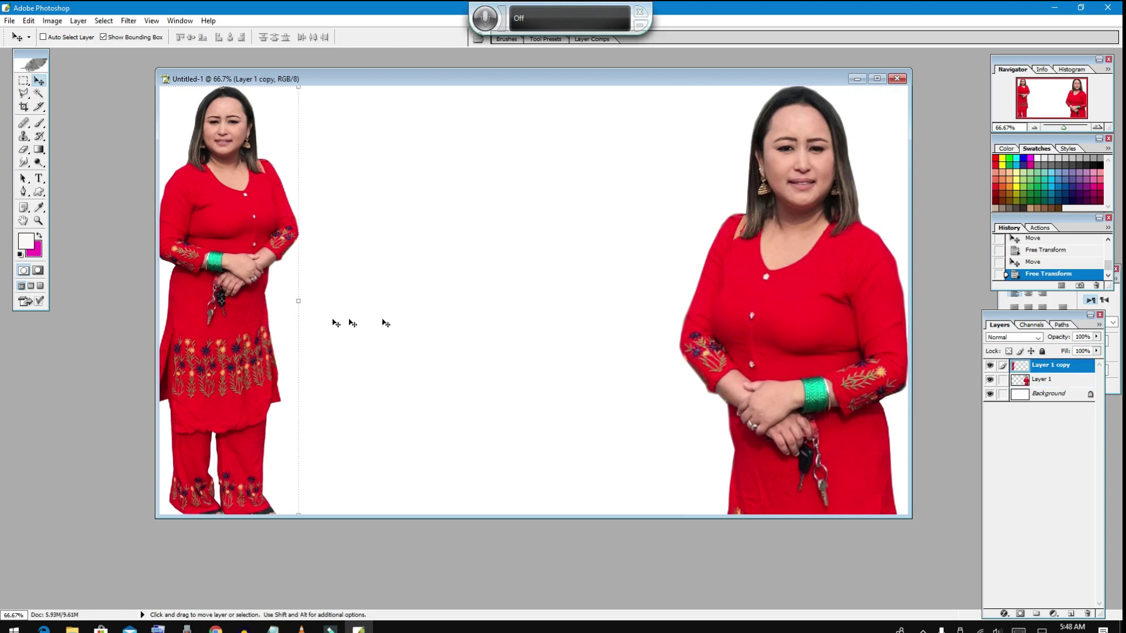
Lower the large woman on Layer 1 and enlarge her to about 115% width and 110% height, reaching the canvas's upper edge.
{"action": "right_click", "coordinate": [782, 308]}
{"action": "left_click", "coordinate": [797, 314]}
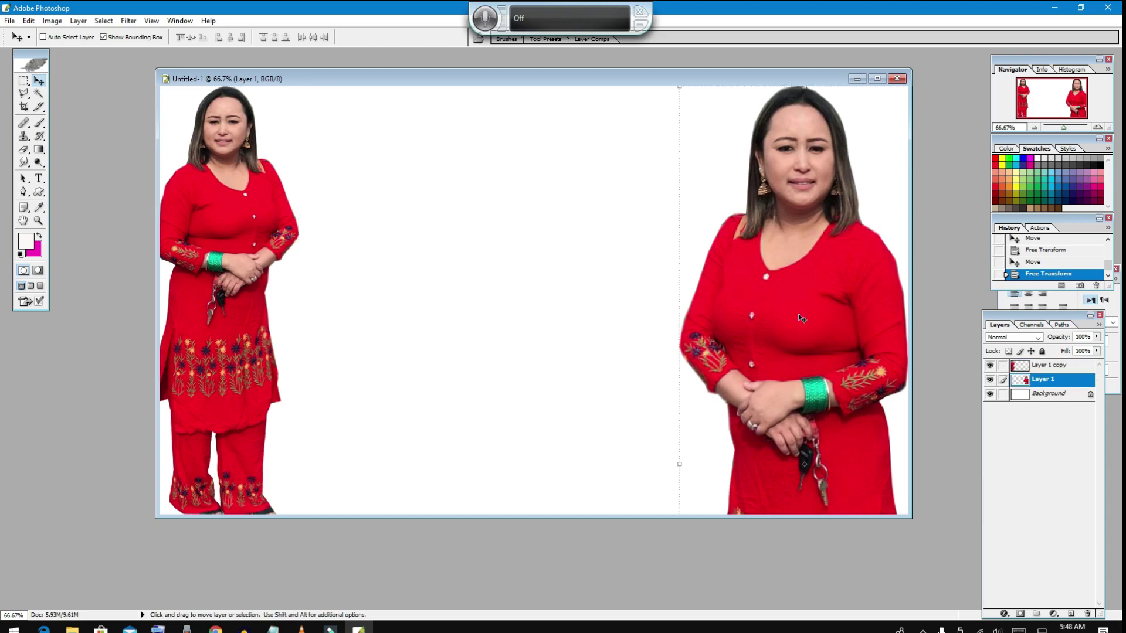
{"action": "left_click_drag", "start_coordinate": [816, 270], "coordinate": [820, 352]}
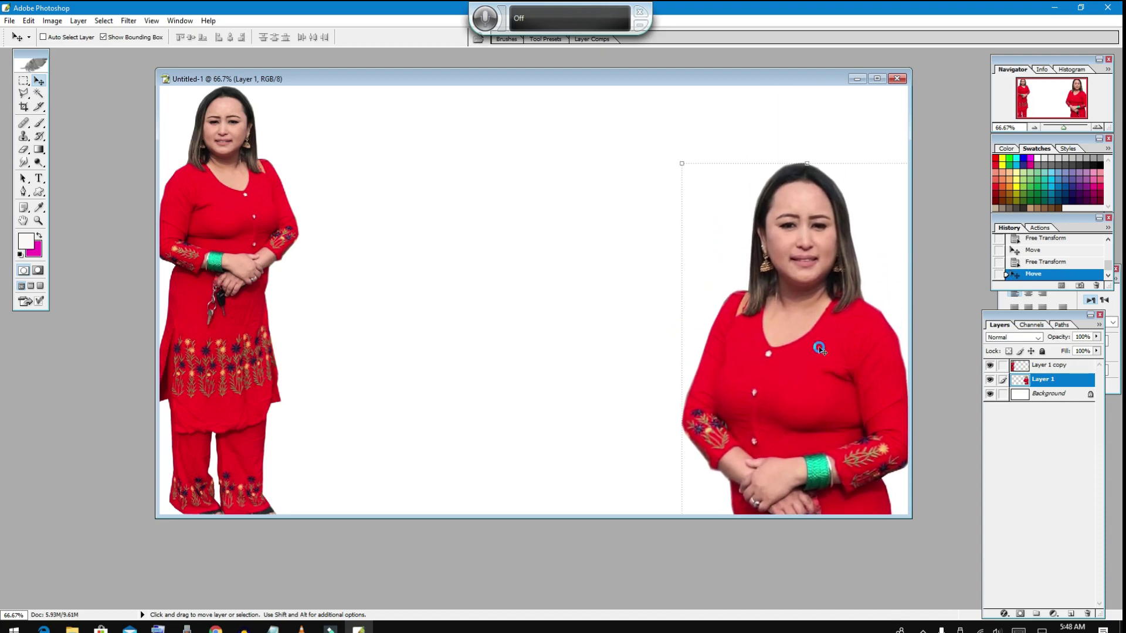
{"action": "left_click_drag", "start_coordinate": [681, 165], "coordinate": [644, 88]}
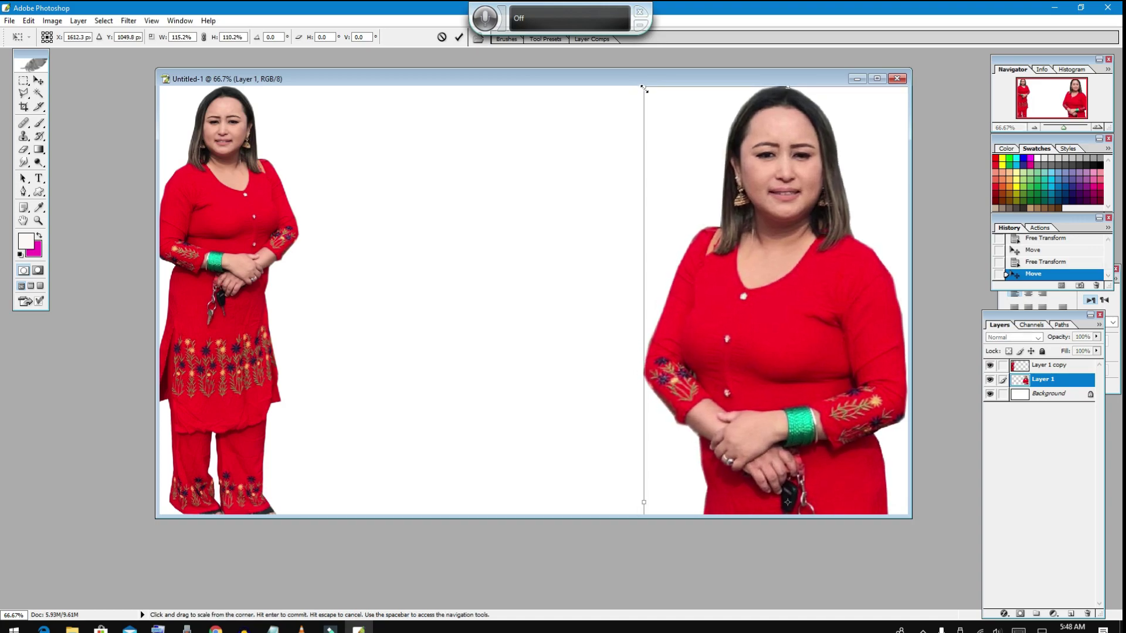
{"action": "key", "text": "Return"}
{"action": "left_click_drag", "start_coordinate": [755, 201], "coordinate": [735, 199]}
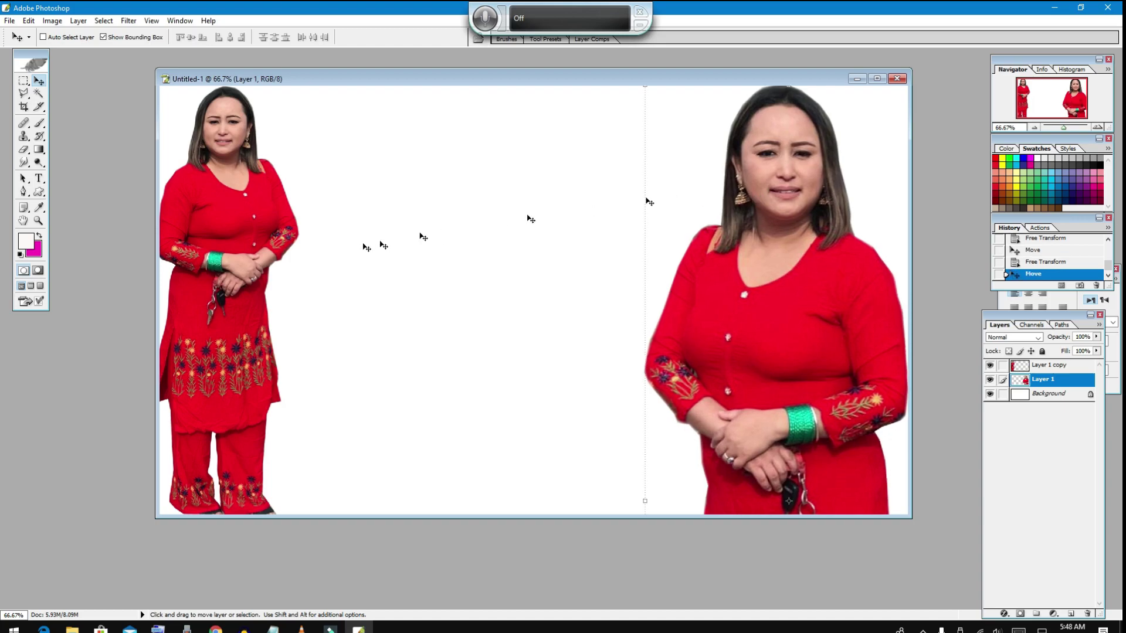
Make the small mirrored copy's layer active from the canvas and reposition the document window in the workspace.
{"action": "right_click", "coordinate": [265, 232]}
{"action": "left_click", "coordinate": [308, 234]}
{"action": "left_click_drag", "start_coordinate": [286, 78], "coordinate": [314, 87]}
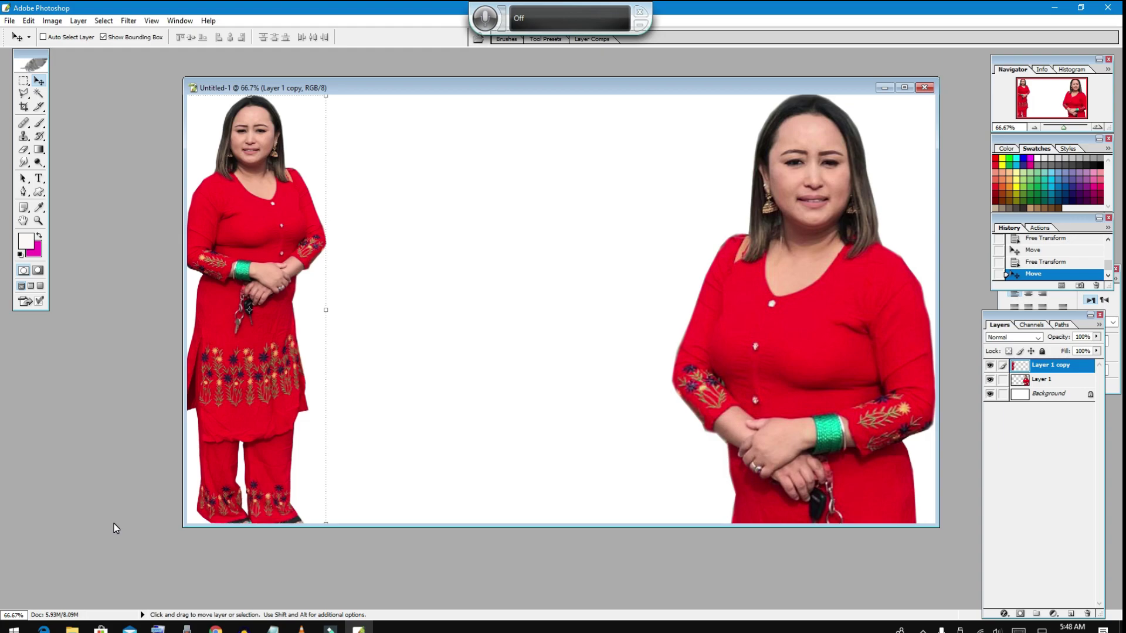
Create a white 1920 by 1080 pixel RGB document at 300 pixels/inch and shift its window to uncover the composition's upper part.
{"action": "key", "text": "ctrl+n"}
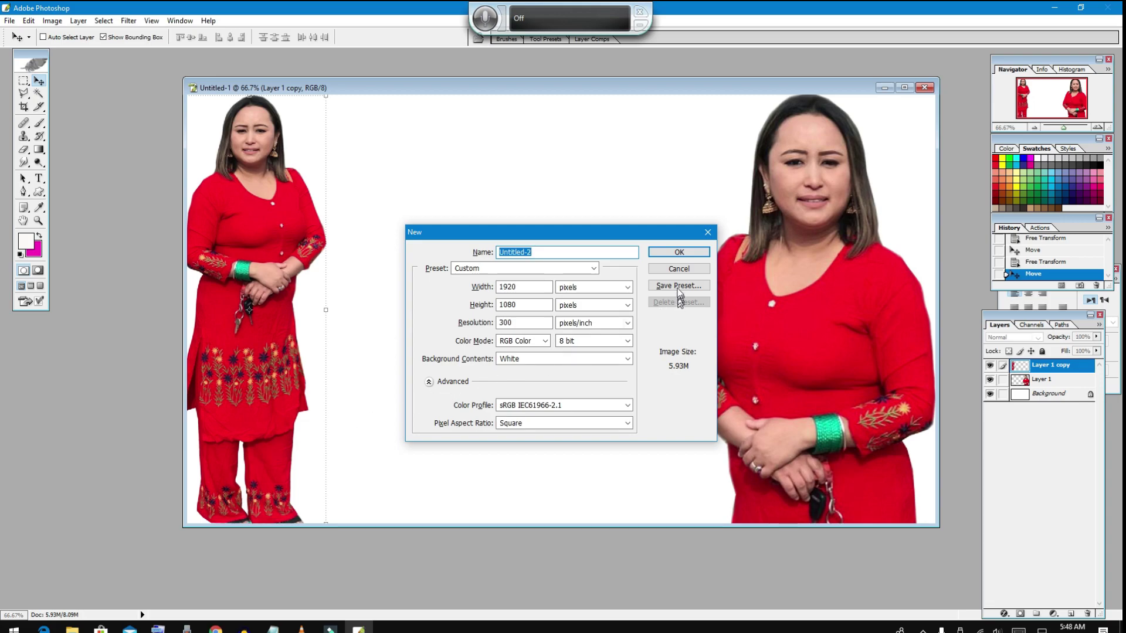
{"action": "left_click", "coordinate": [671, 257]}
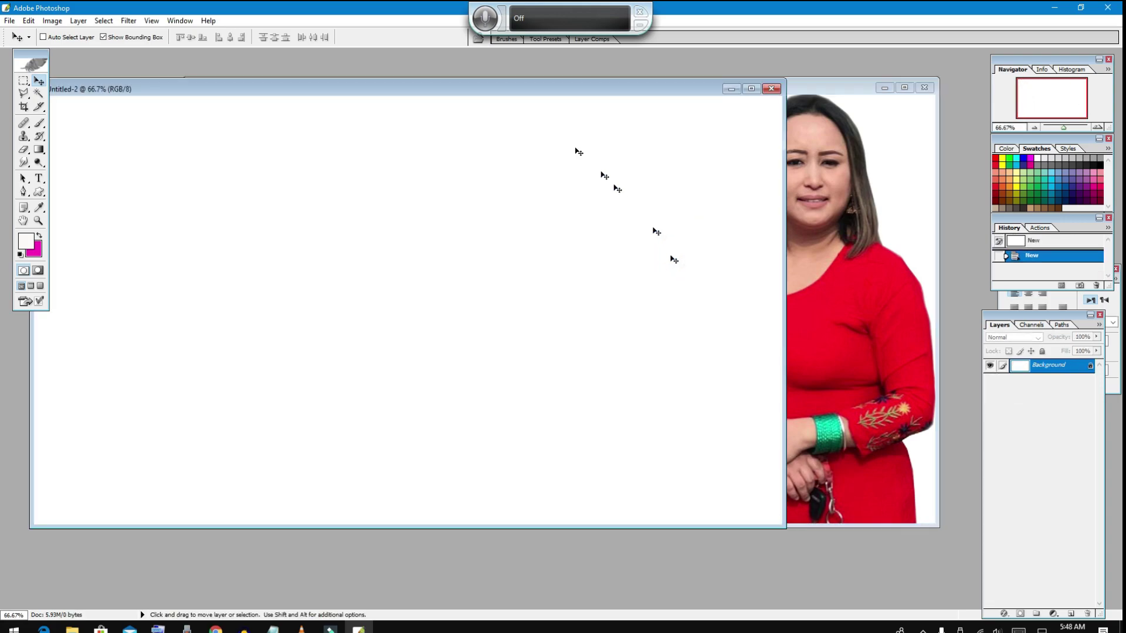
{"action": "left_click_drag", "start_coordinate": [443, 87], "coordinate": [591, 142]}
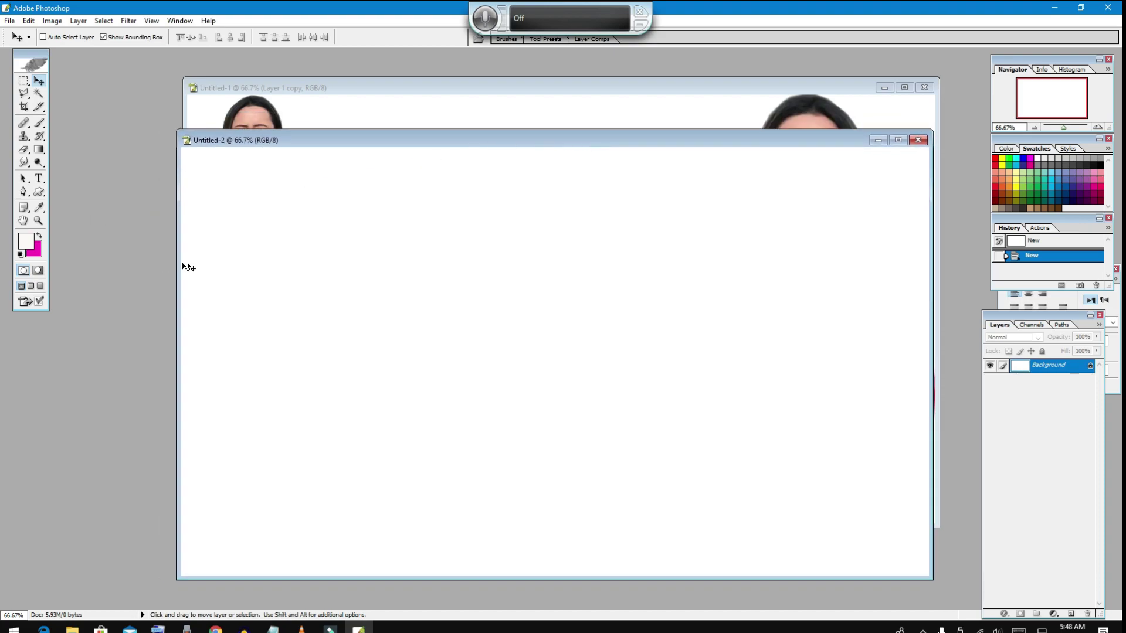
Fill the whole new canvas with the magenta background color and deselect it.
{"action": "left_click", "coordinate": [312, 205]}
{"action": "key", "text": "ctrl+a"}
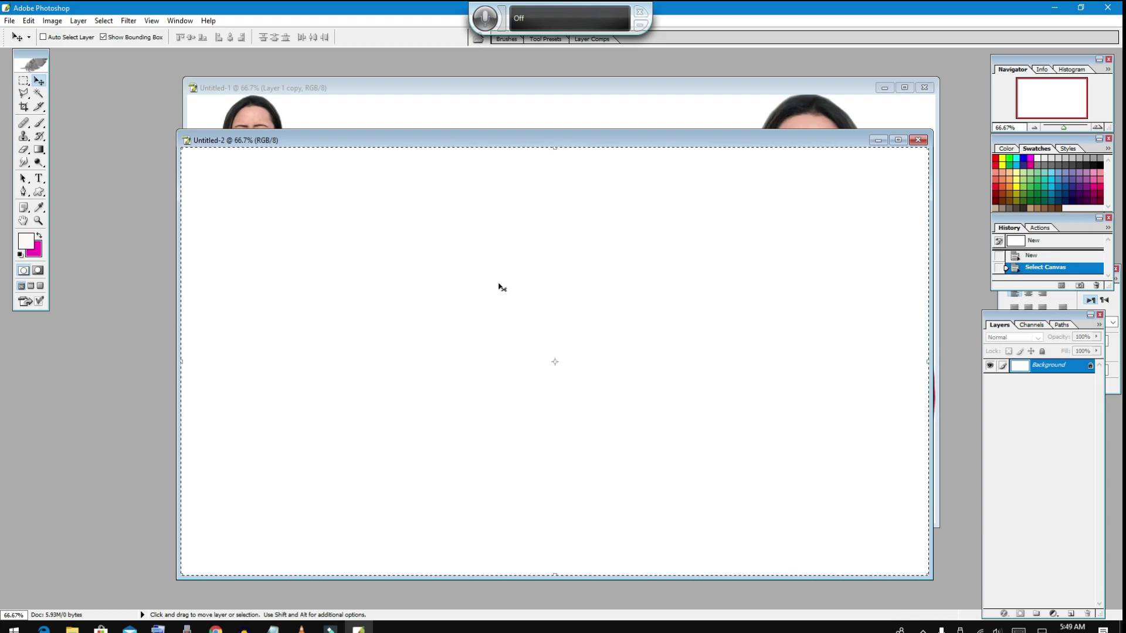
{"action": "key", "text": "Delete"}
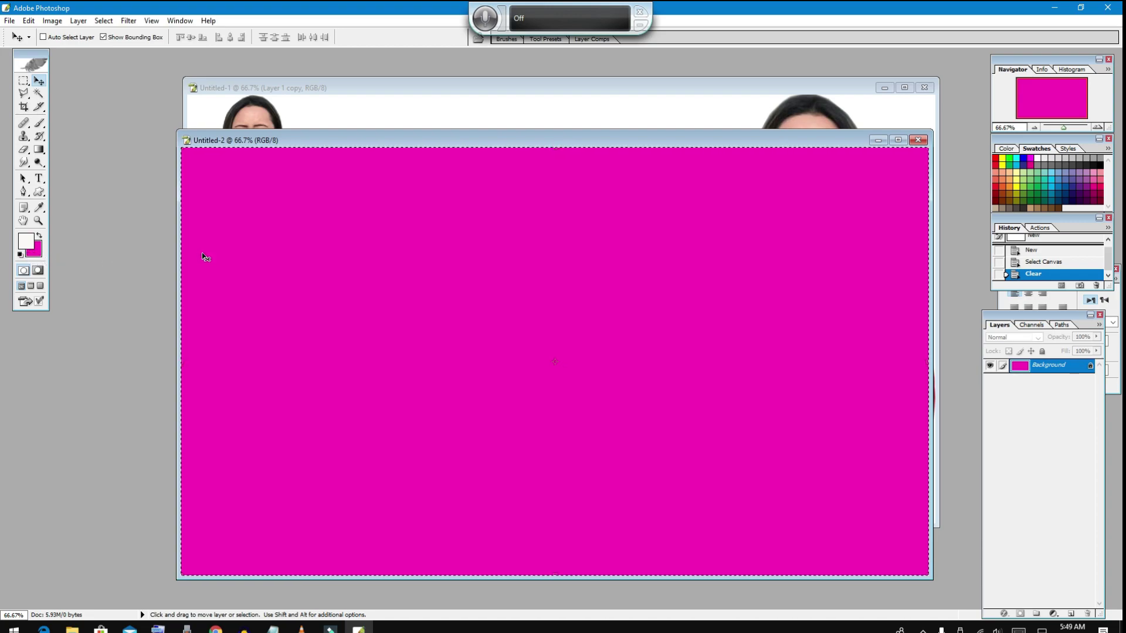
{"action": "key", "text": "ctrl+d"}
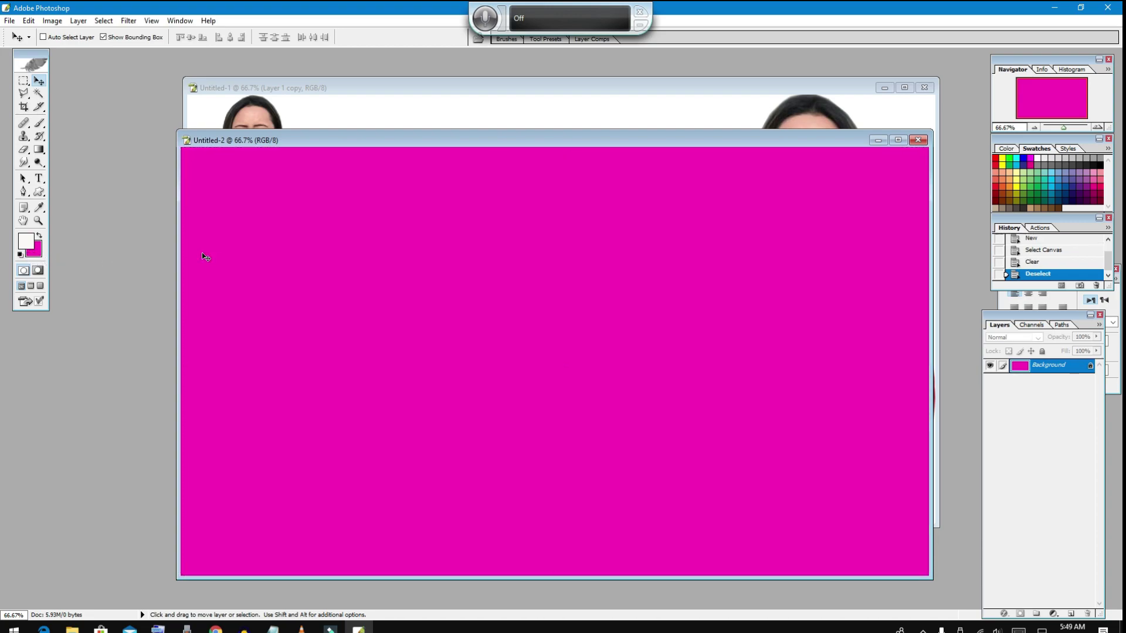
Select a wide rectangle of the magenta canvas with the Rectangular Marquee and copy it into Untitled-1 along the upper edge.
{"action": "left_click", "coordinate": [22, 82]}
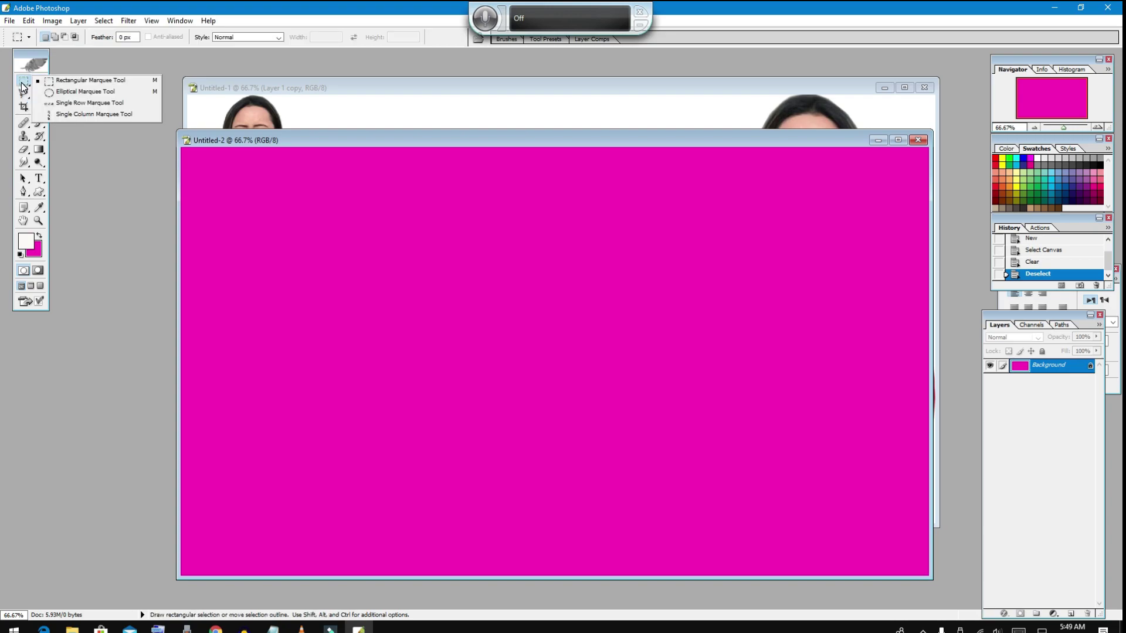
{"action": "left_click", "coordinate": [69, 84]}
{"action": "left_click_drag", "start_coordinate": [409, 140], "coordinate": [407, 172]}
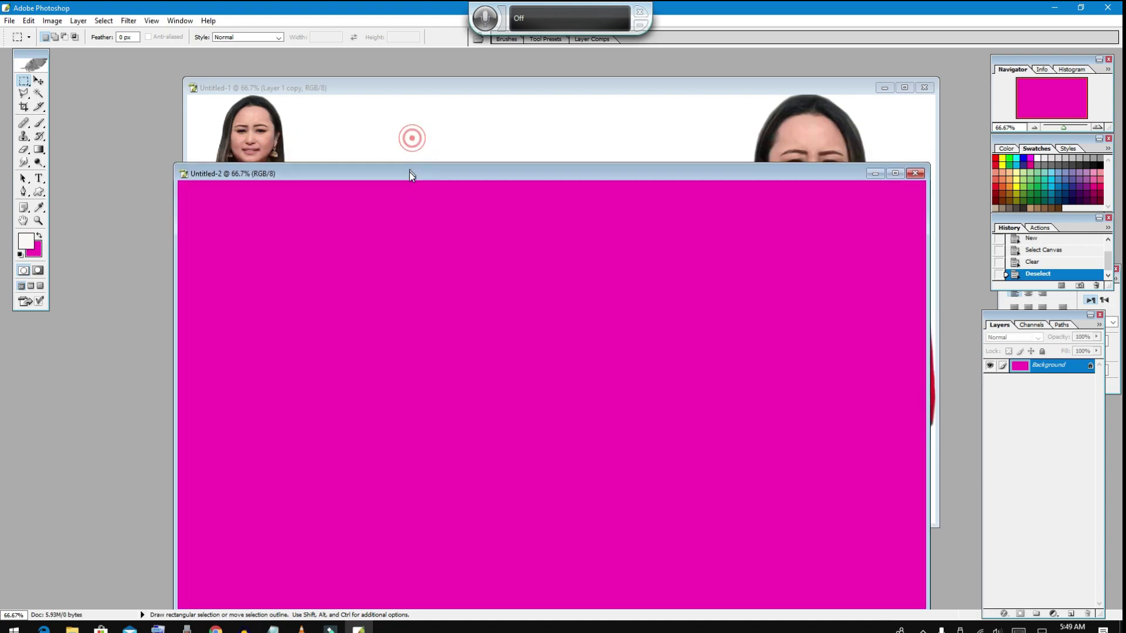
{"action": "left_click_drag", "start_coordinate": [749, 388], "coordinate": [761, 389]}
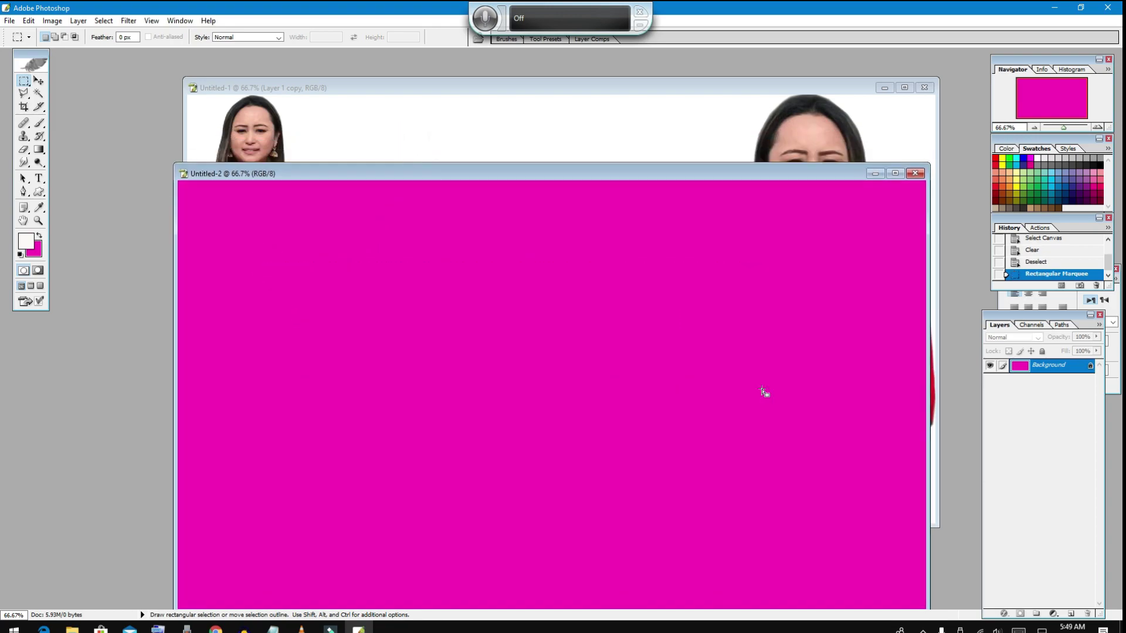
{"action": "left_click", "coordinate": [38, 81]}
{"action": "left_click_drag", "start_coordinate": [419, 307], "coordinate": [414, 116]}
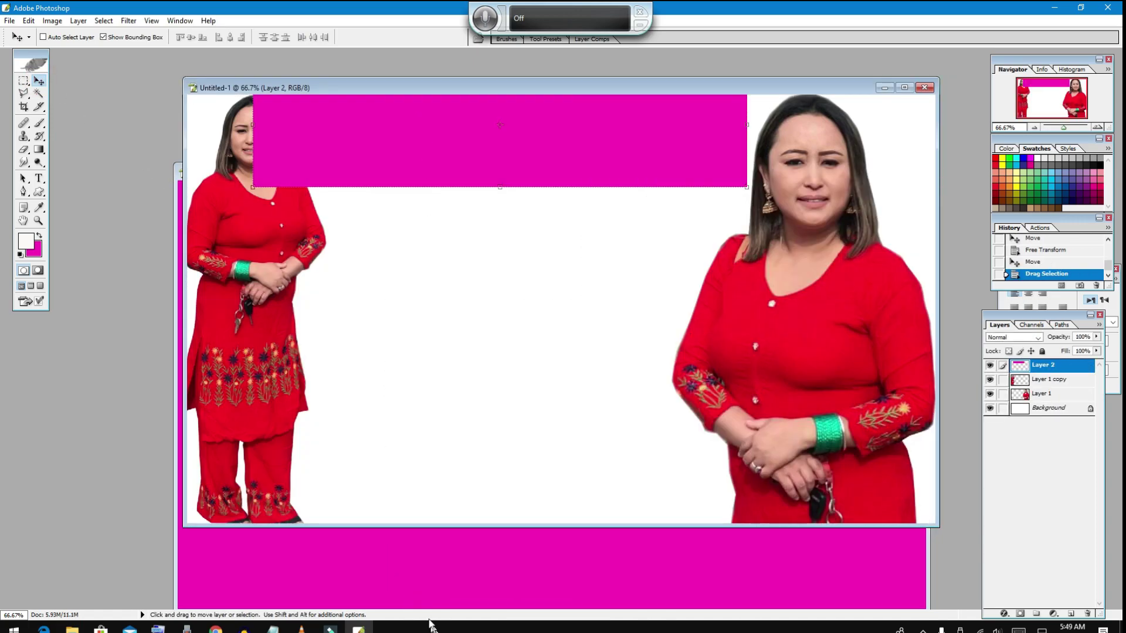
Close the magenta document Untitled-2 without saving it.
{"action": "left_click", "coordinate": [409, 586]}
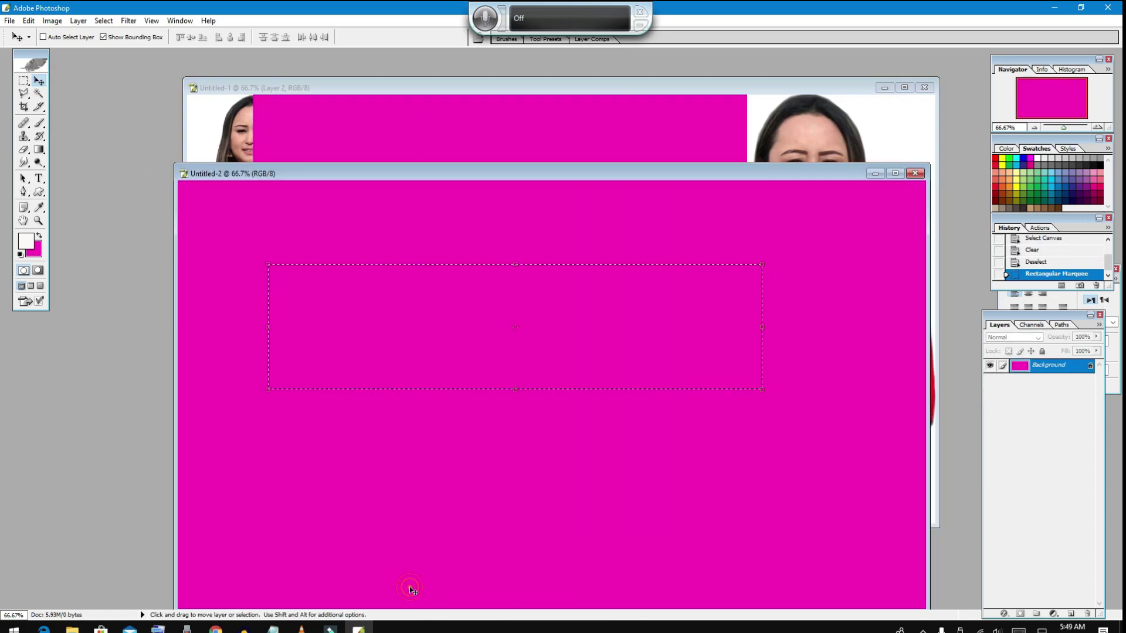
{"action": "left_click", "coordinate": [916, 175]}
{"action": "left_click", "coordinate": [561, 239]}
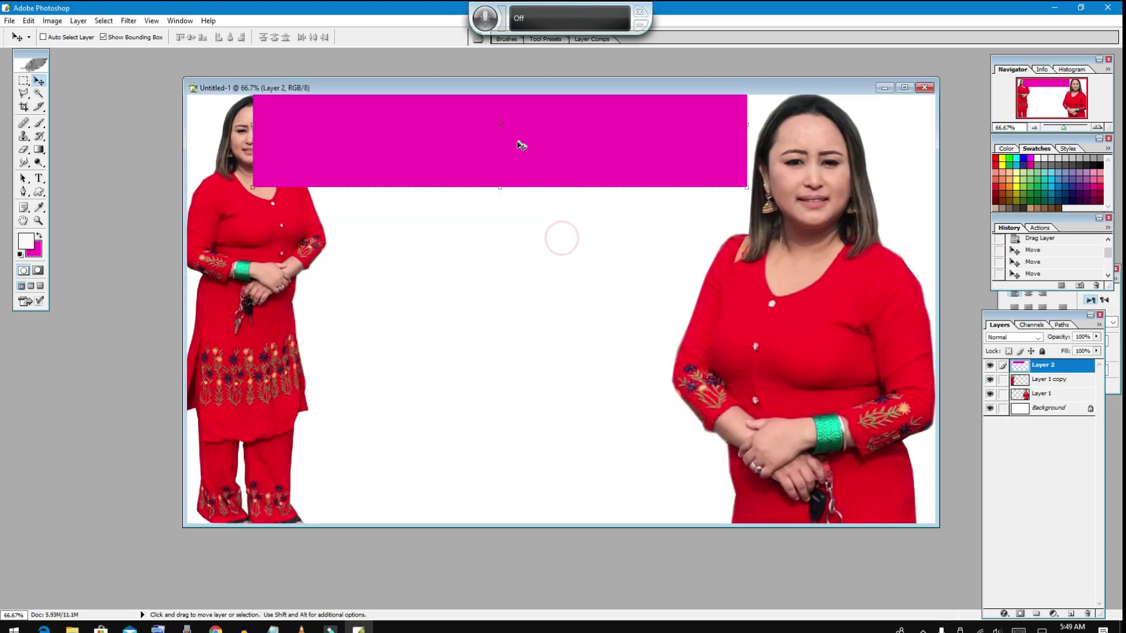
Move the magenta rectangle to the canvas's bottom, scale it to about 153% width and 109% height, and lower it into a narrow full-width strip.
{"action": "left_click_drag", "start_coordinate": [518, 146], "coordinate": [447, 509]}
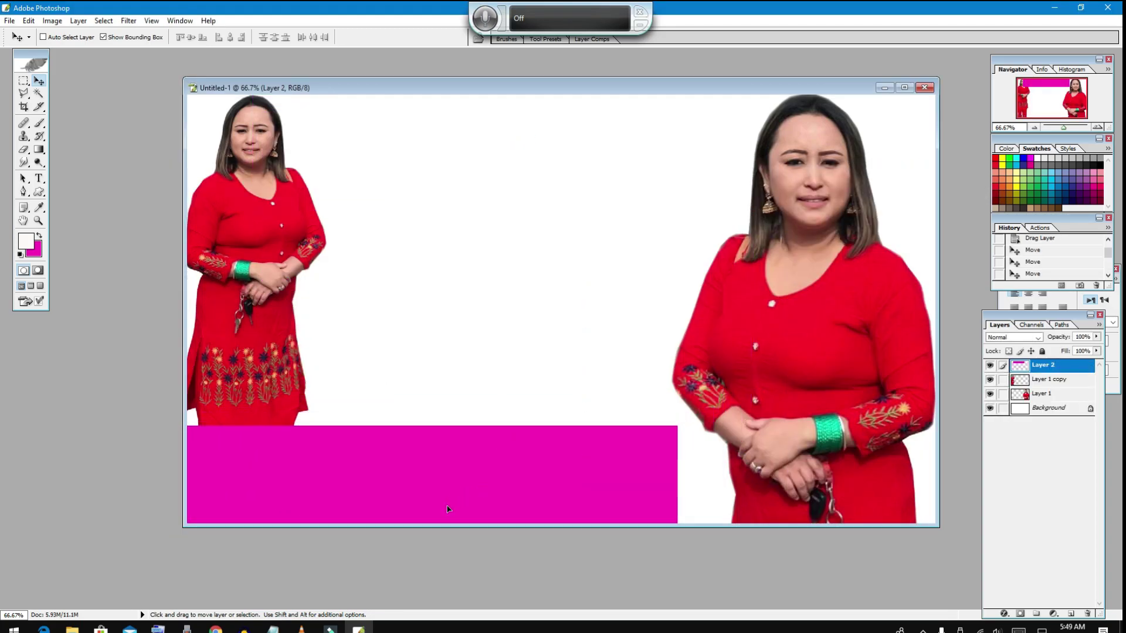
{"action": "key", "text": "ctrl+t"}
{"action": "left_click_drag", "start_coordinate": [677, 426], "coordinate": [941, 460]}
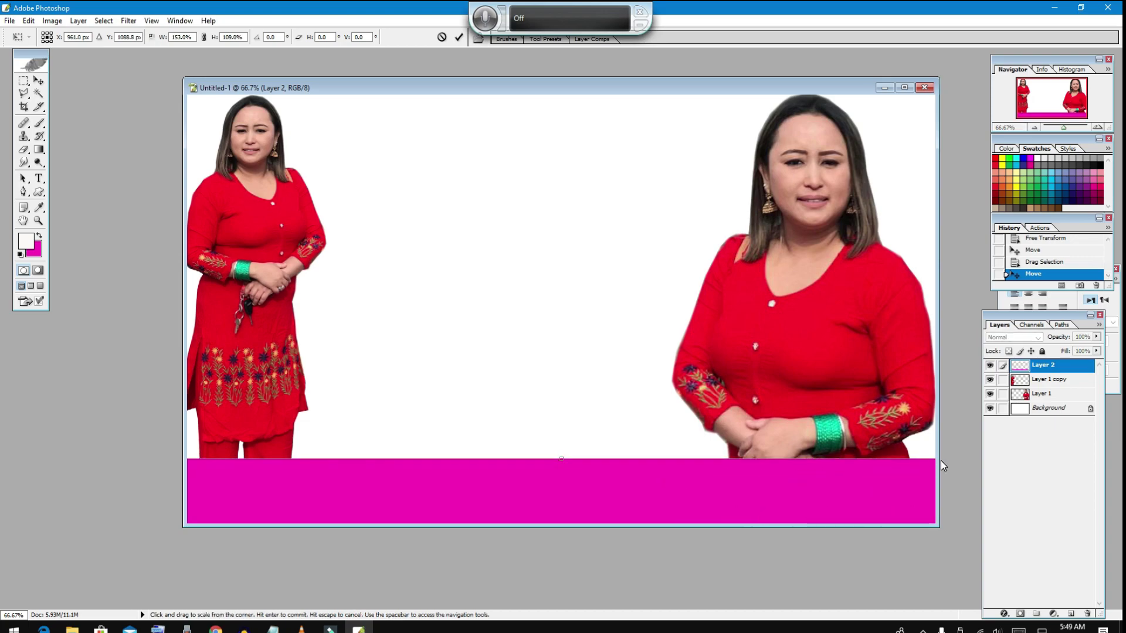
{"action": "double_click", "coordinate": [754, 465]}
{"action": "left_click_drag", "start_coordinate": [711, 479], "coordinate": [714, 506]}
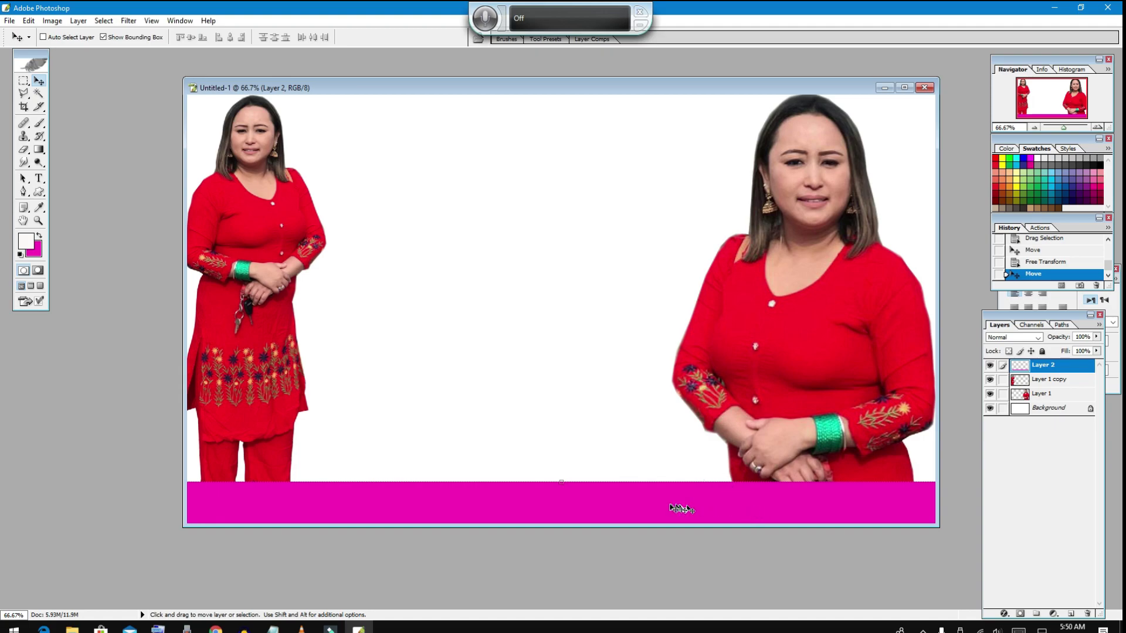
Add the white title "How to design thumnail ?" in 13.82 pt Wide Latin on the magenta strip.
{"action": "left_click", "coordinate": [38, 179]}
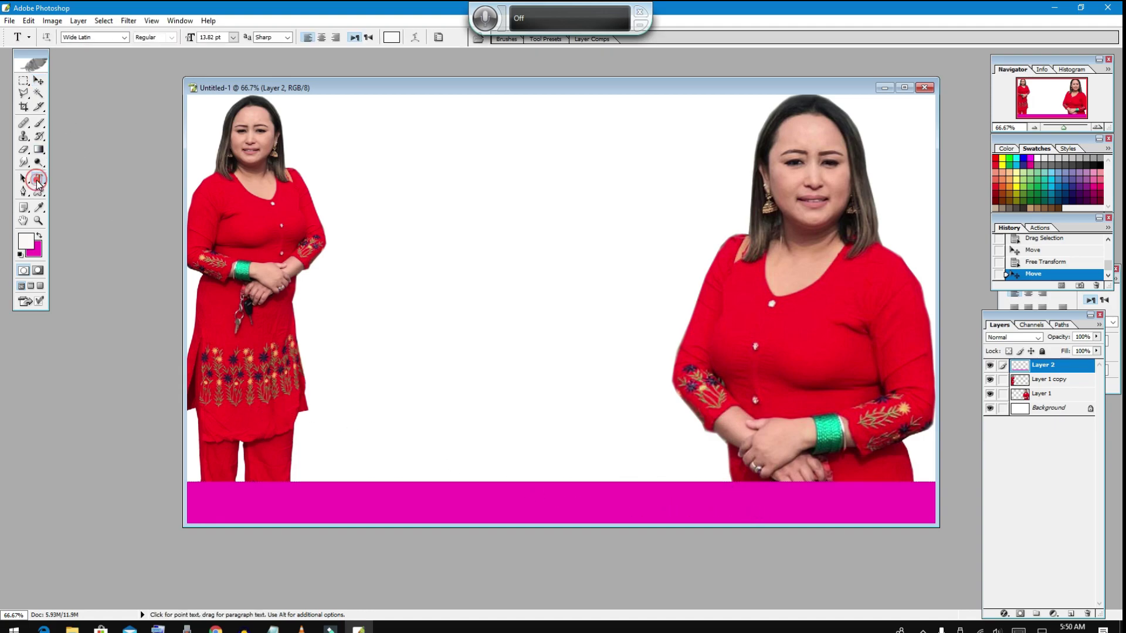
{"action": "left_click", "coordinate": [370, 505]}
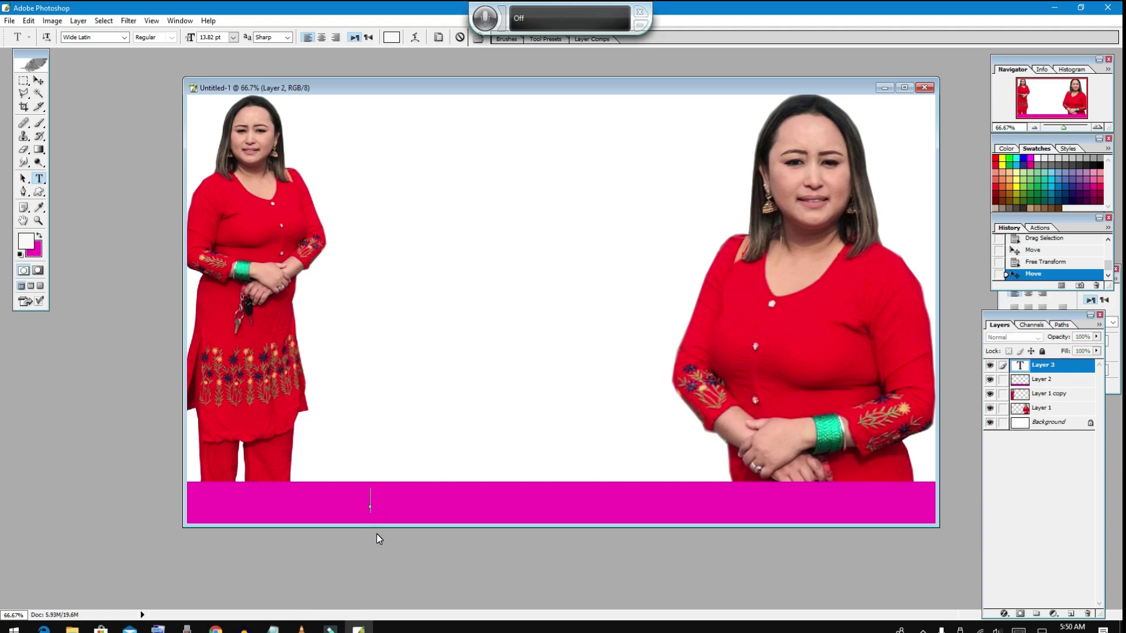
{"action": "type", "text": "Ho"}
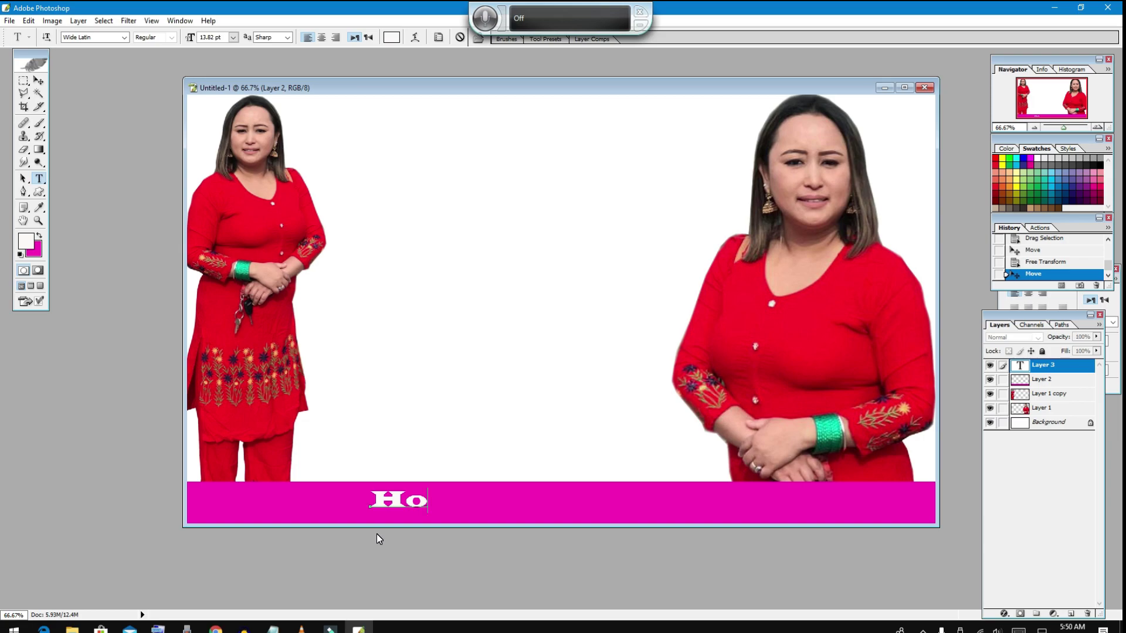
{"action": "type", "text": "w to de"}
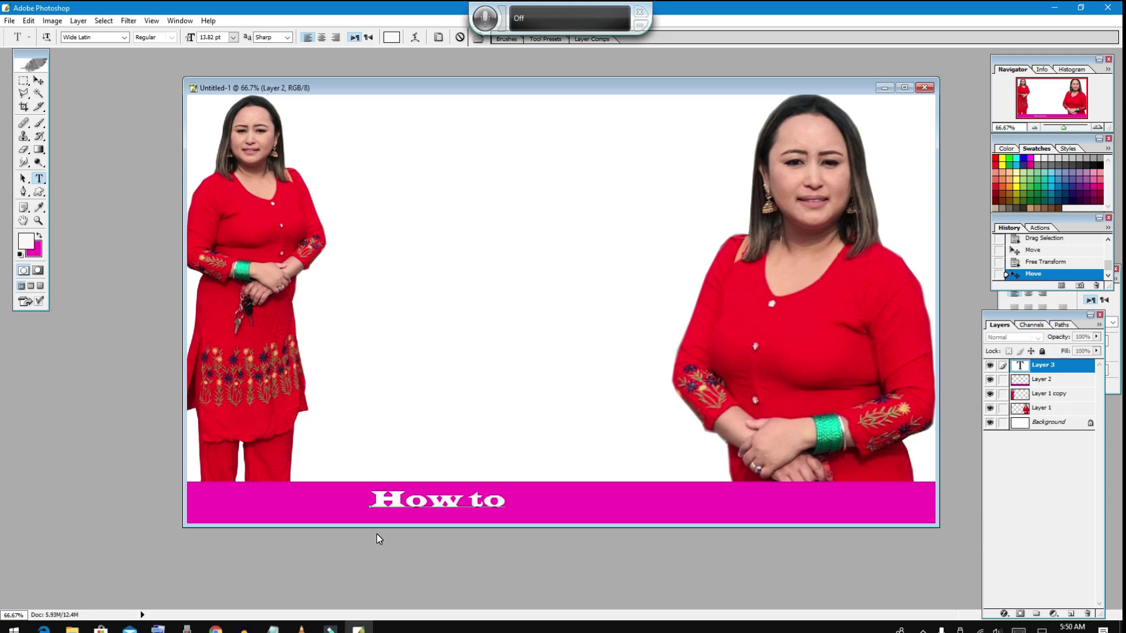
{"action": "type", "text": "sign"}
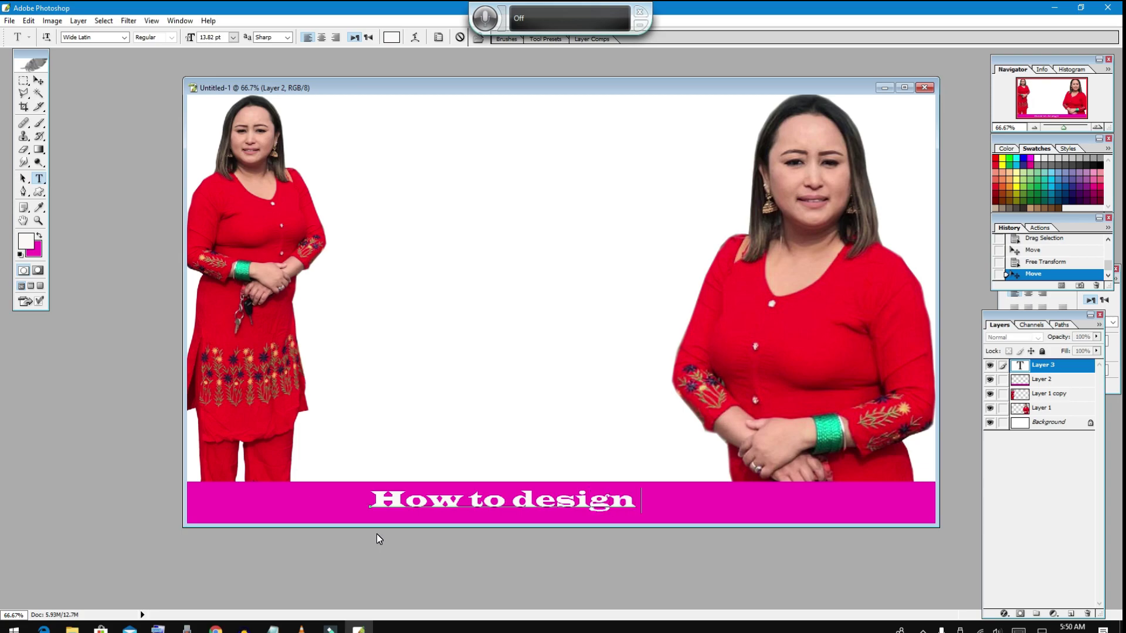
{"action": "type", "text": " thu"}
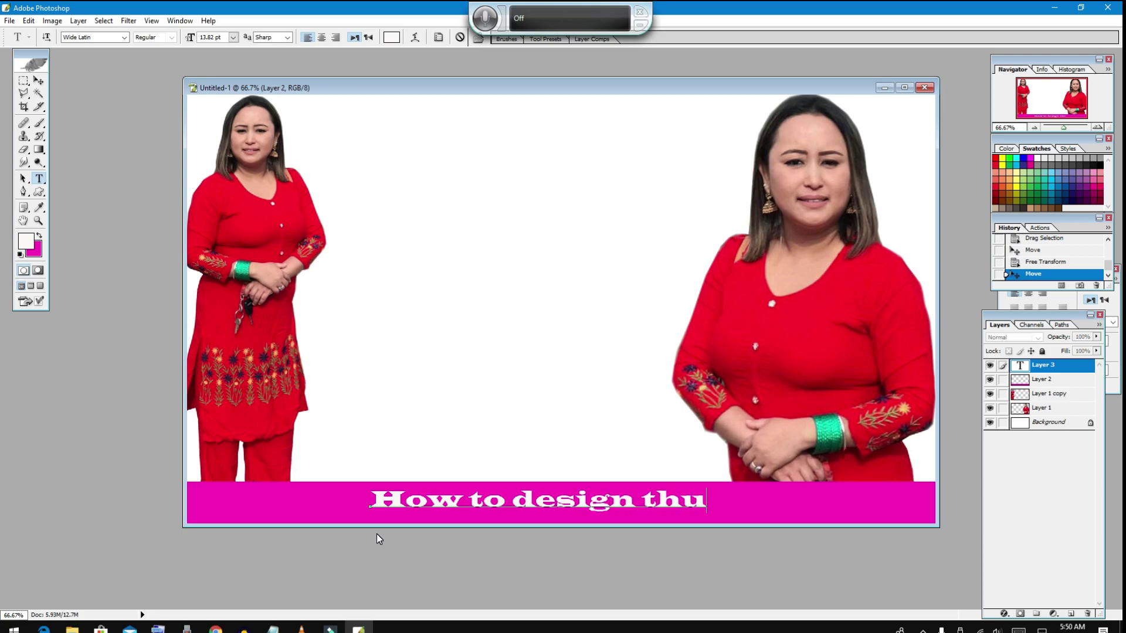
{"action": "type", "text": "mnai"}
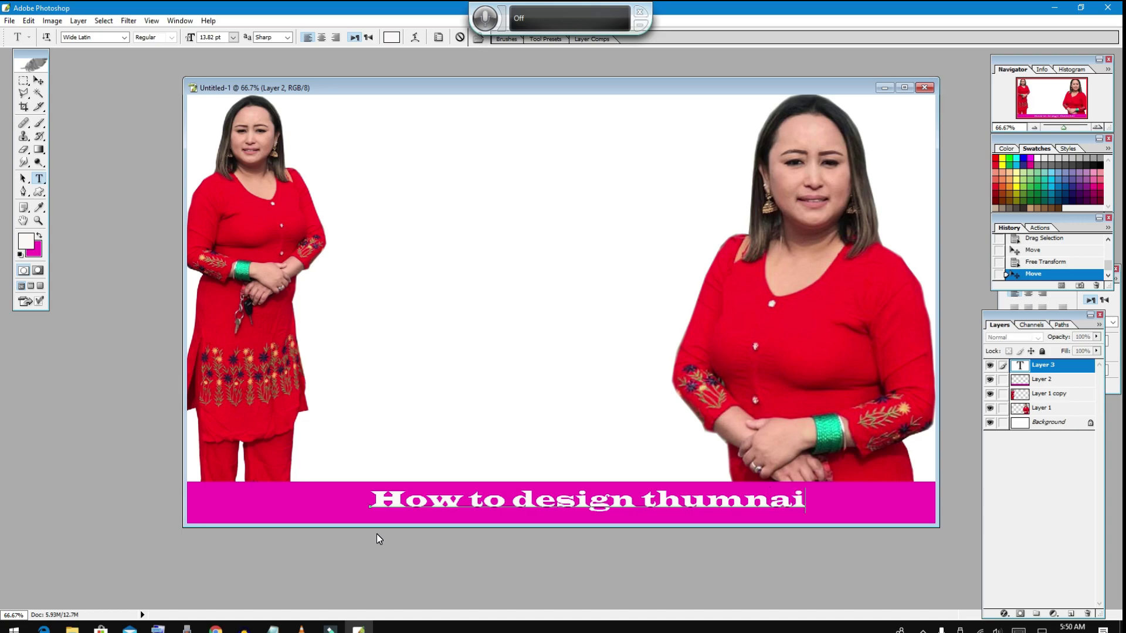
{"action": "type", "text": "l ?"}
Stretch the title taller to about 22.42 pt and center it on the magenta strip.
{"action": "left_click", "coordinate": [38, 81]}
{"action": "mouse_move", "coordinate": [538, 502]}
{"action": "left_mouse_down"}
{"action": "mouse_move", "coordinate": [512, 503]}
{"action": "mouse_move", "coordinate": [575, 521]}
{"action": "mouse_move", "coordinate": [555, 487]}
{"action": "mouse_move", "coordinate": [552, 506]}
{"action": "left_mouse_up"}
{"action": "key", "text": "Return"}
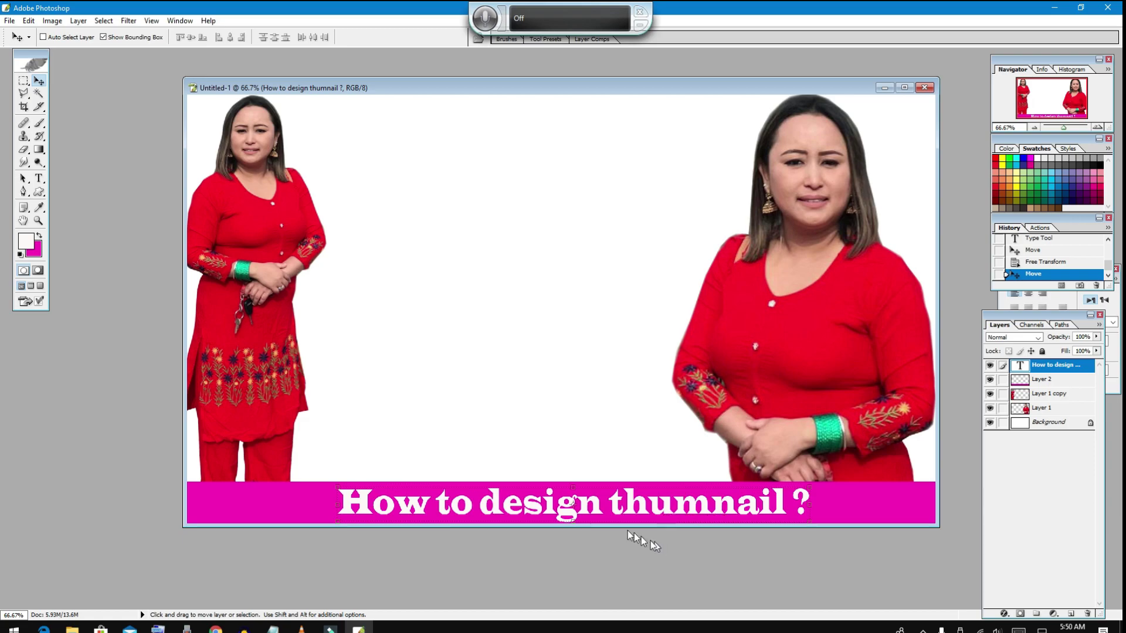
Try black, blue, green and purple on the whole title, and set its text color to yellow FBE601.
{"action": "left_click", "coordinate": [39, 180]}
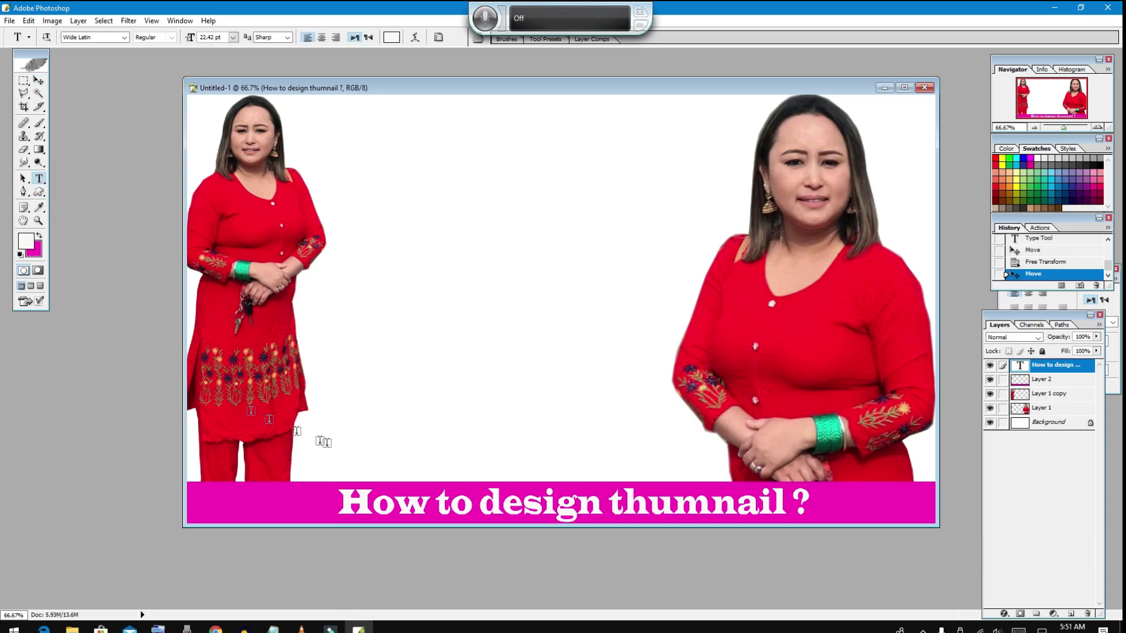
{"action": "left_click", "coordinate": [455, 500]}
{"action": "key", "text": "ctrl+a"}
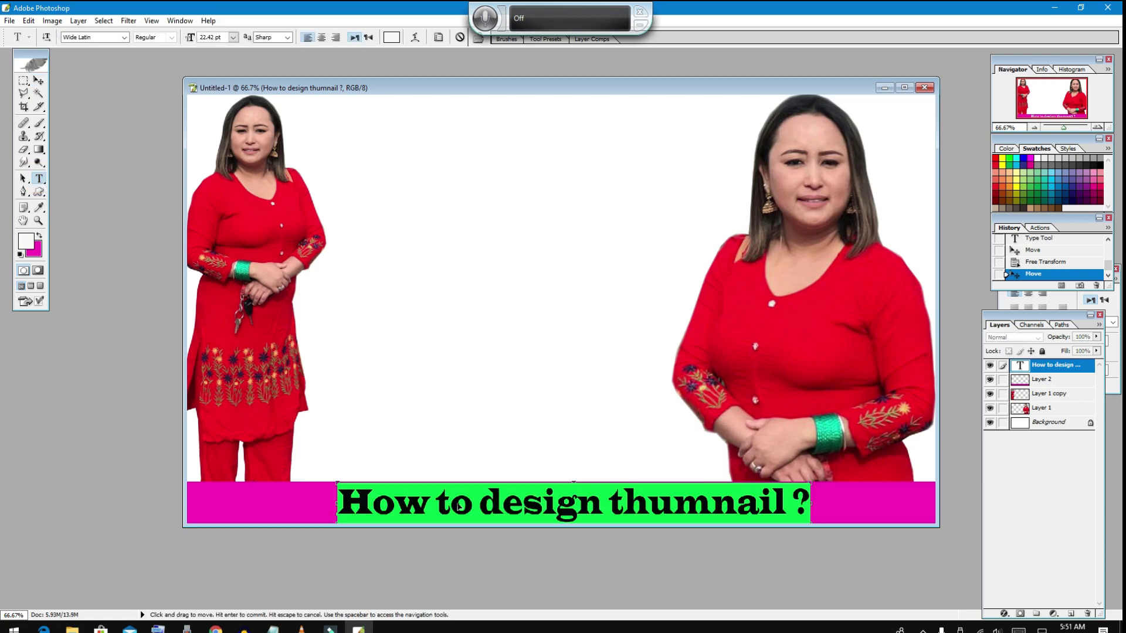
{"action": "left_click", "coordinate": [392, 39]}
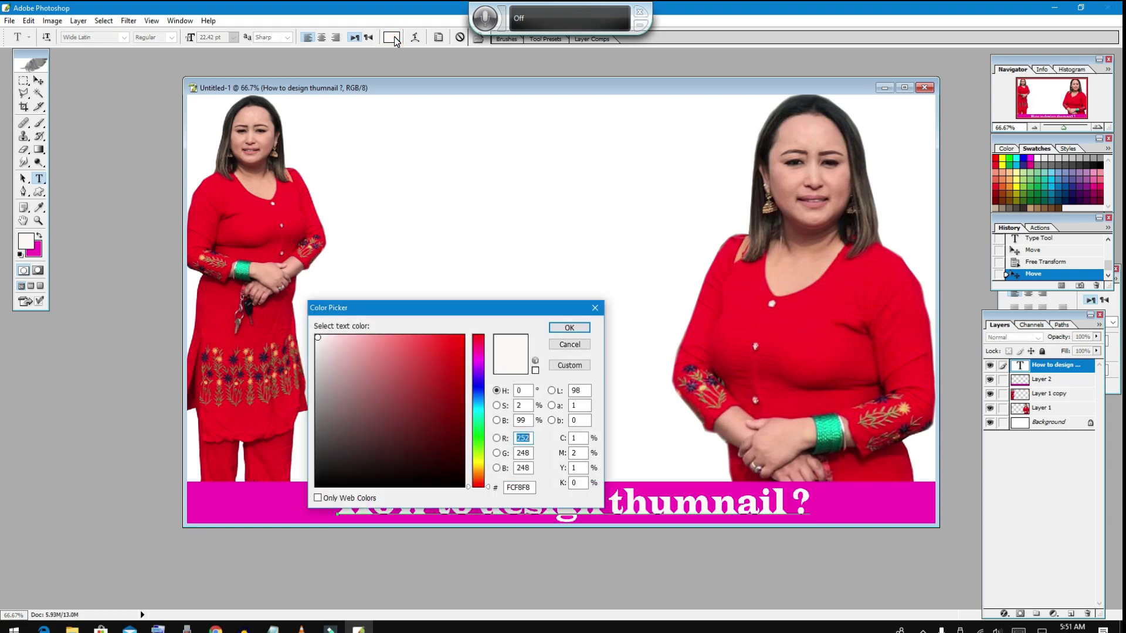
{"action": "left_click", "coordinate": [463, 486]}
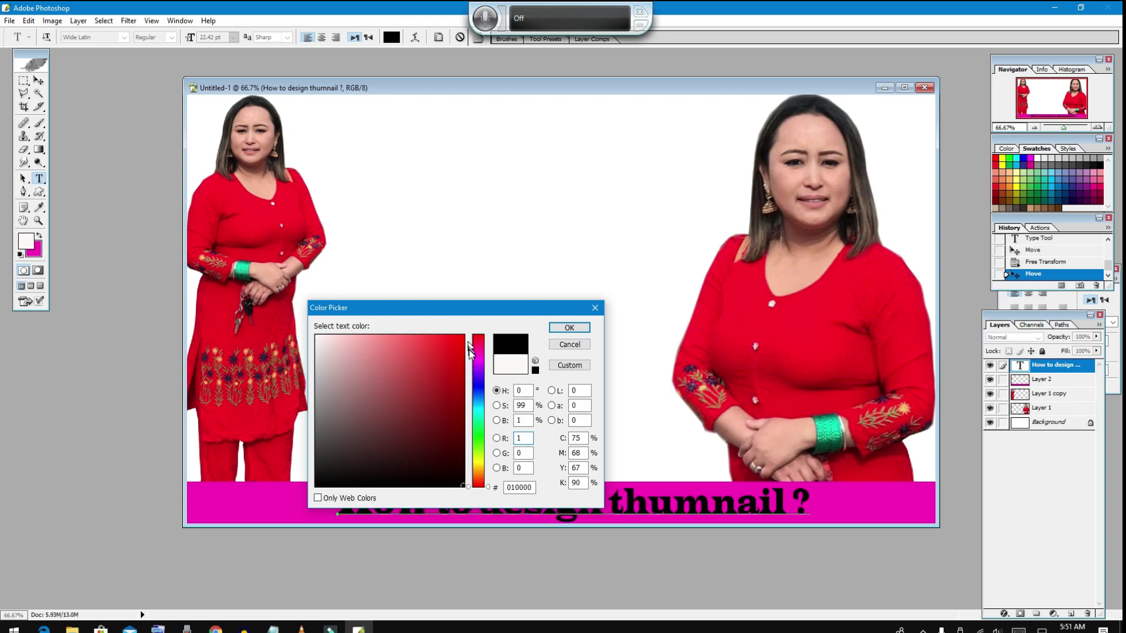
{"action": "left_click", "coordinate": [478, 386]}
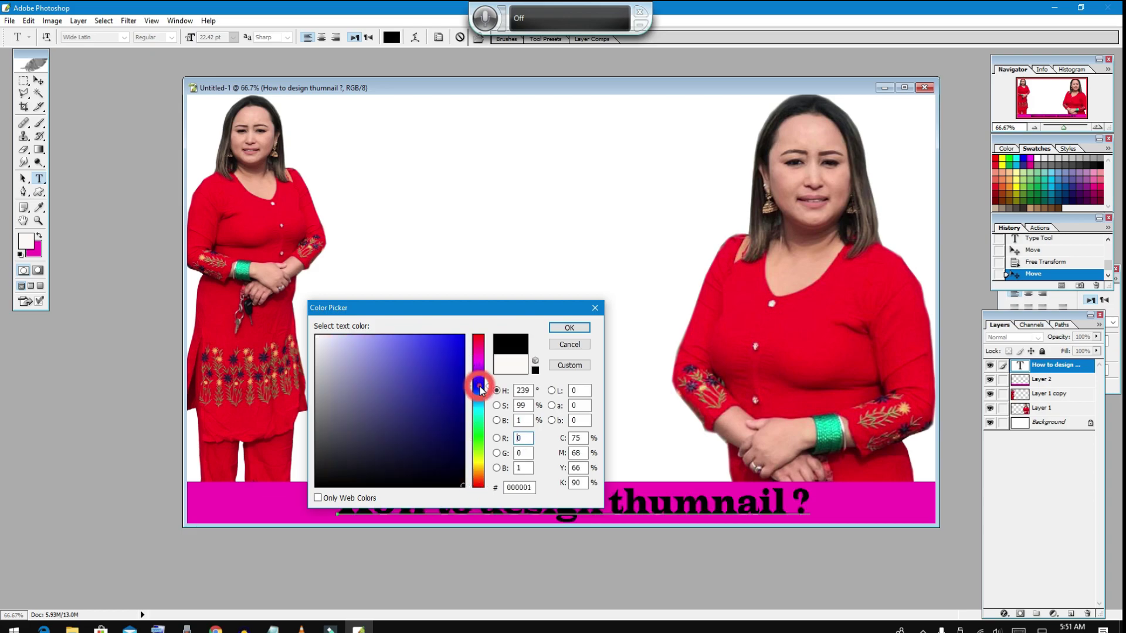
{"action": "left_click", "coordinate": [463, 337]}
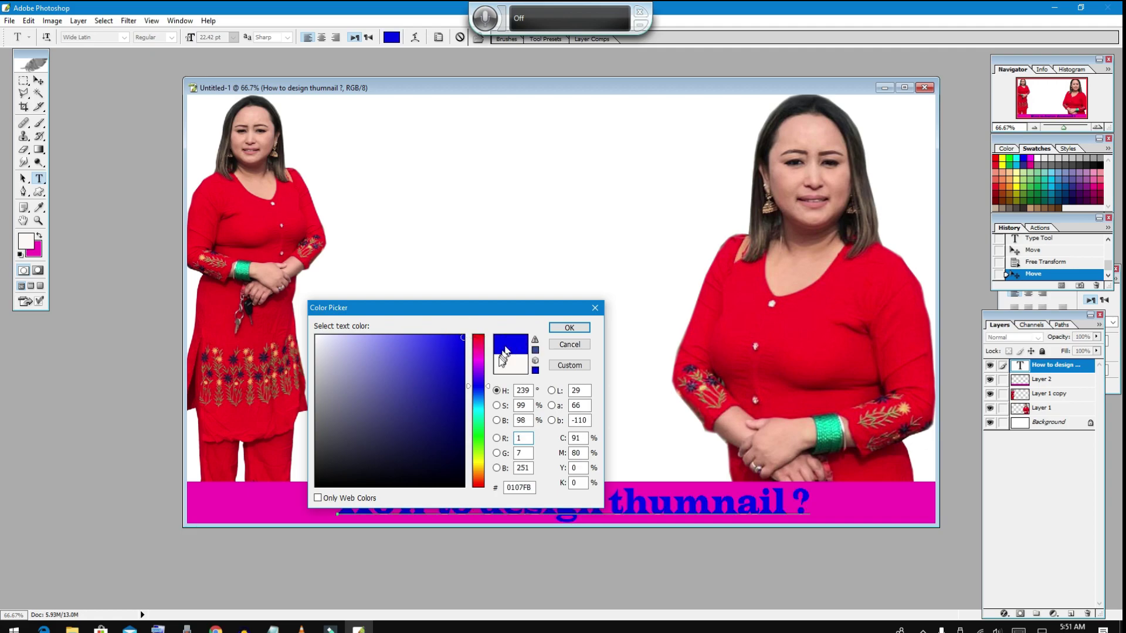
{"action": "left_click", "coordinate": [478, 444]}
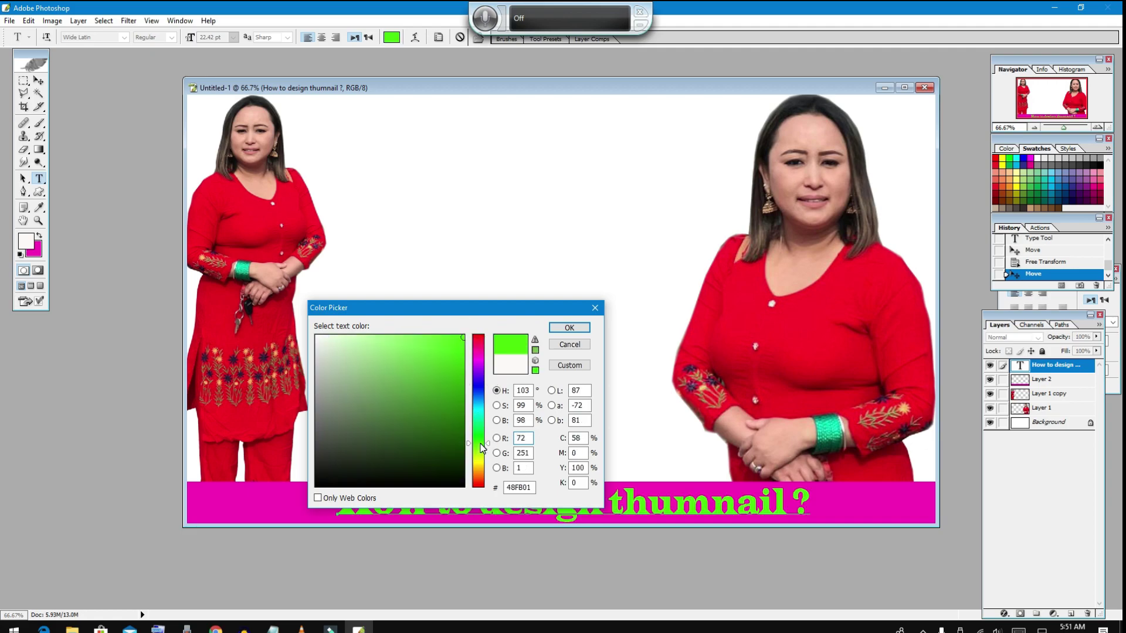
{"action": "left_click", "coordinate": [480, 372]}
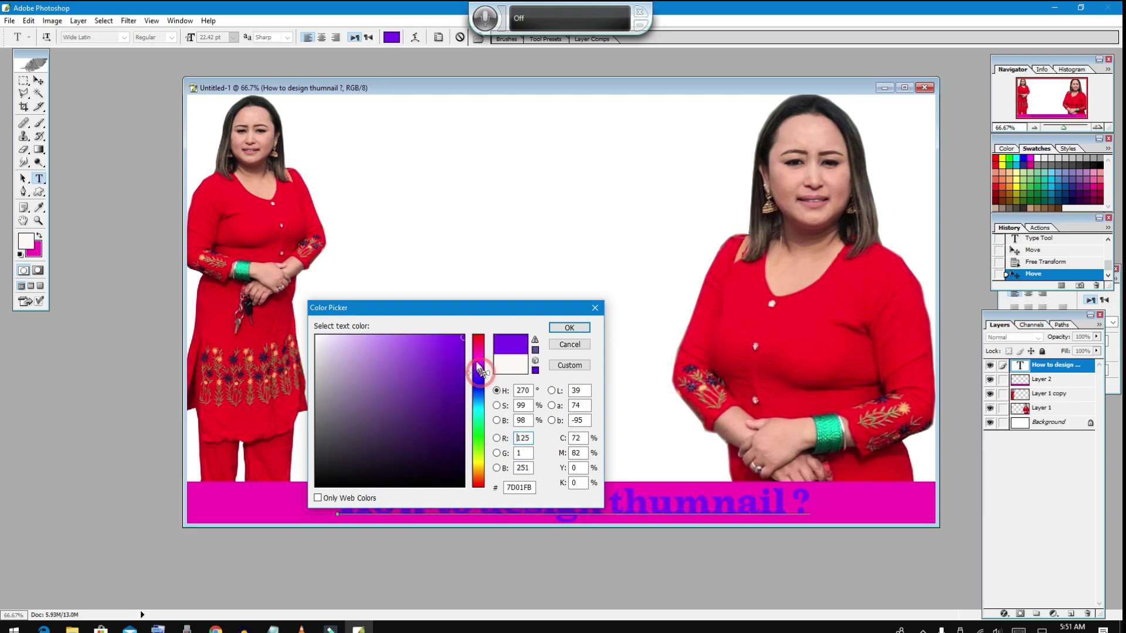
{"action": "left_click", "coordinate": [480, 463]}
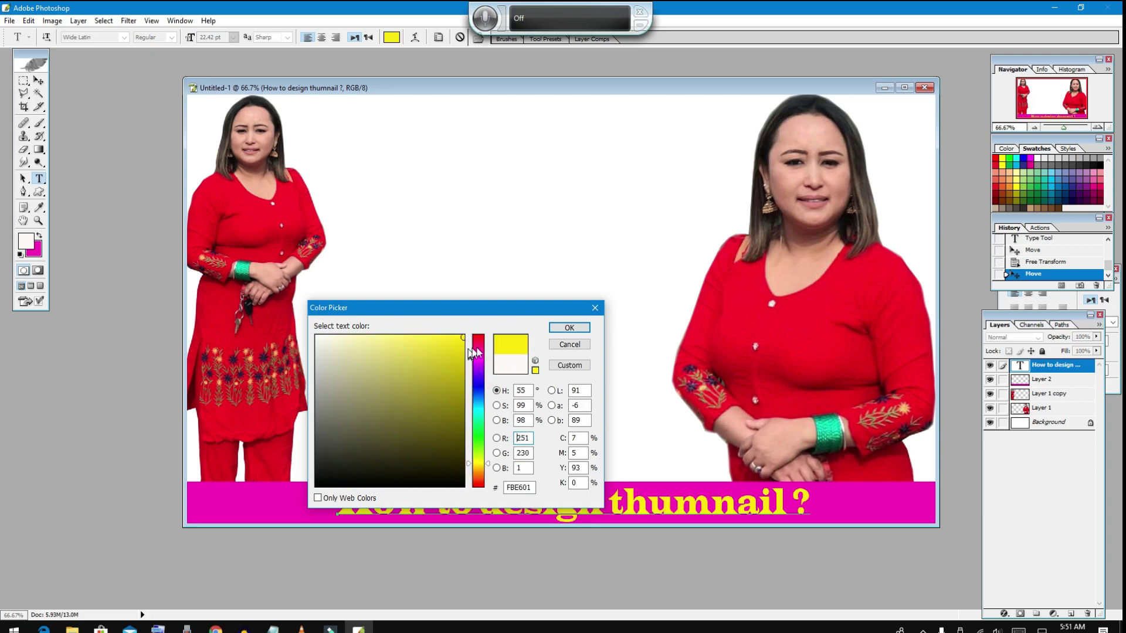
{"action": "left_click", "coordinate": [556, 329]}
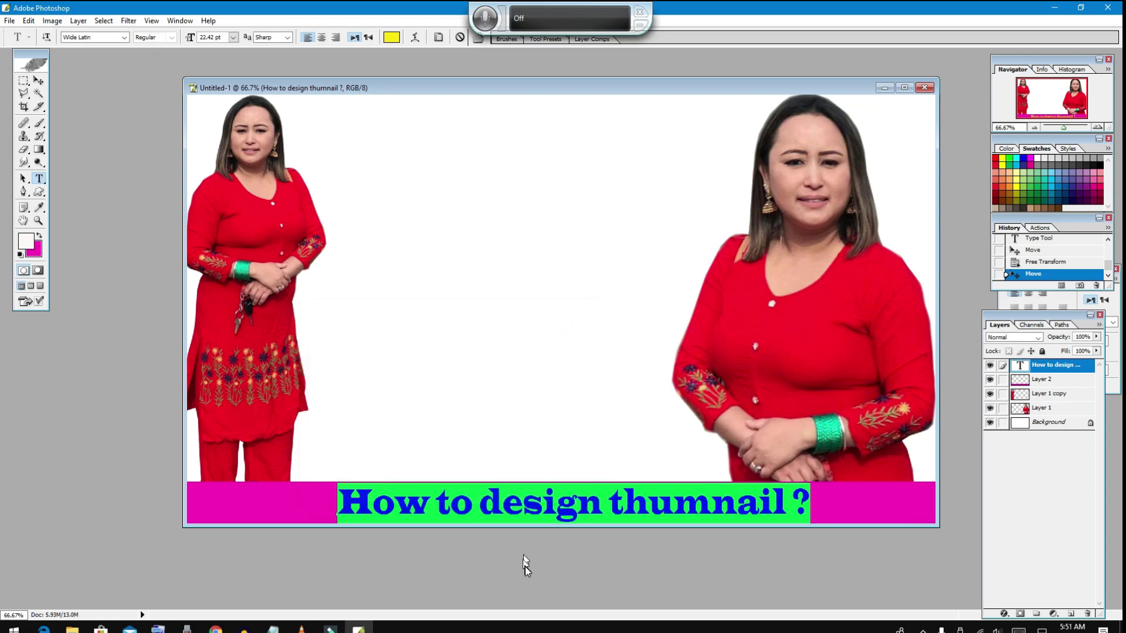
{"action": "left_click", "coordinate": [40, 83]}
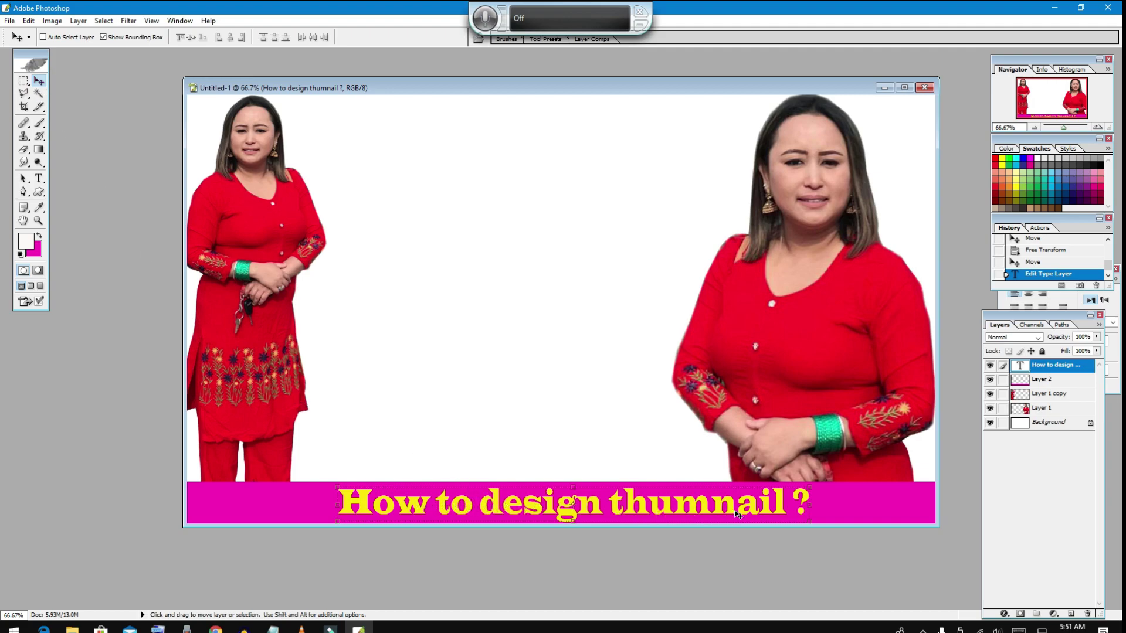
Add a 3 px outside Stroke to the title layer and pick near-black 020000 as its color.
{"action": "left_click", "coordinate": [1004, 614]}
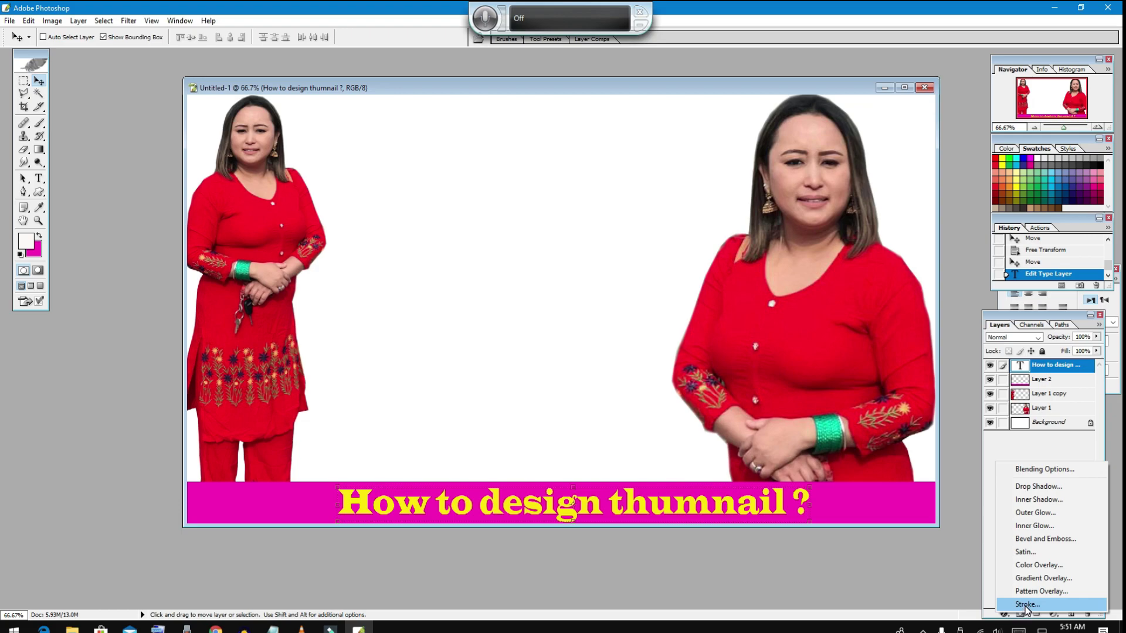
{"action": "left_click", "coordinate": [1025, 605]}
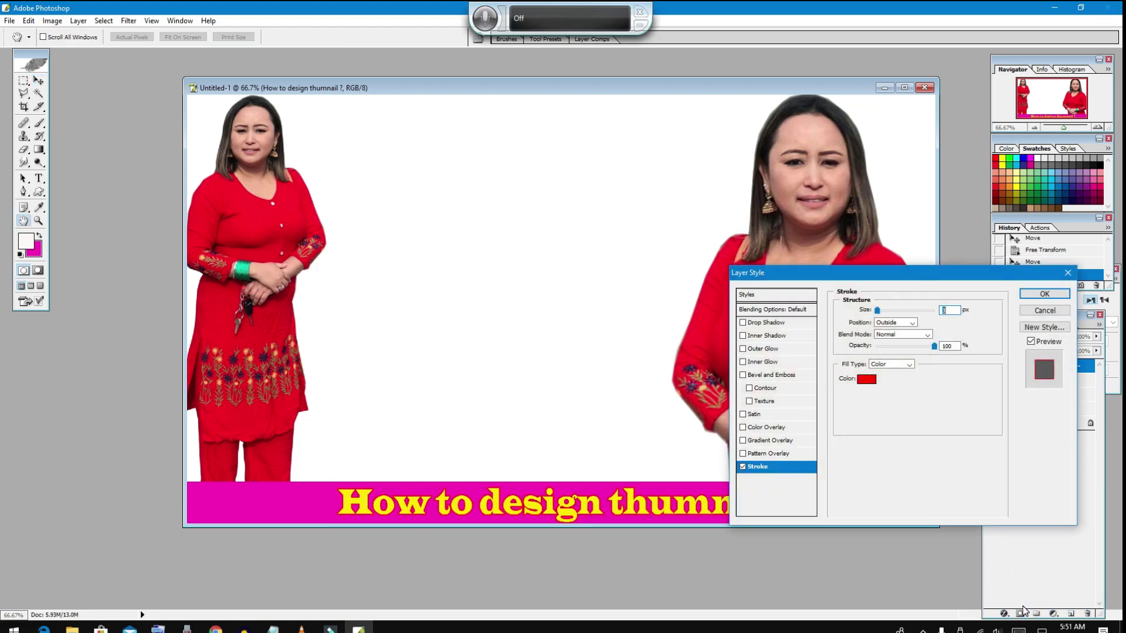
{"action": "left_click", "coordinate": [867, 381]}
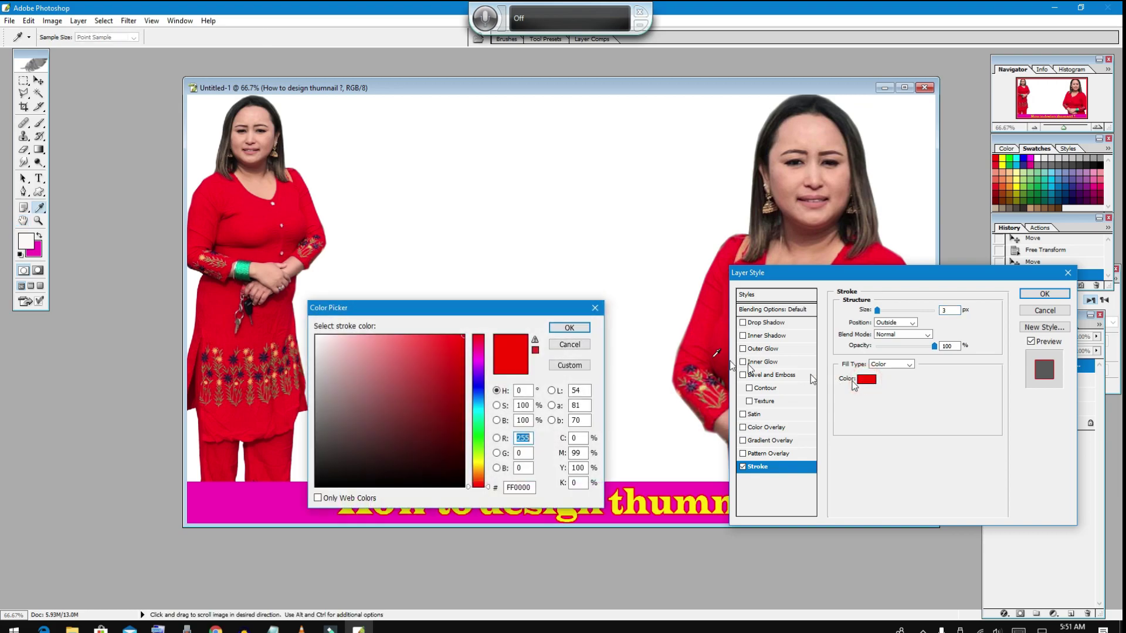
{"action": "left_click", "coordinate": [463, 486]}
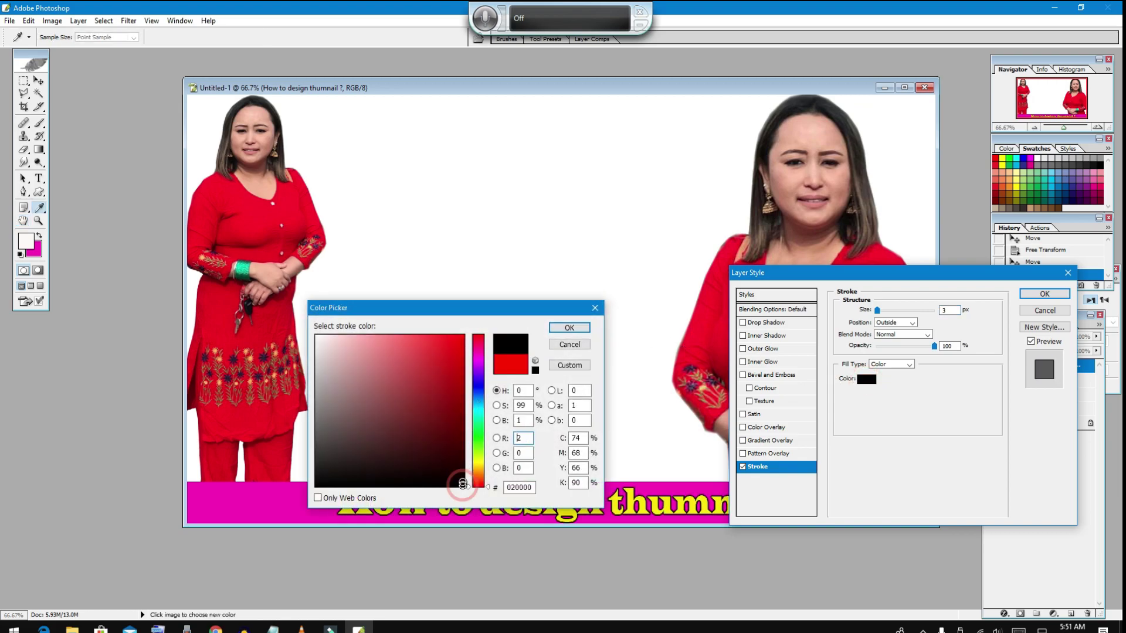